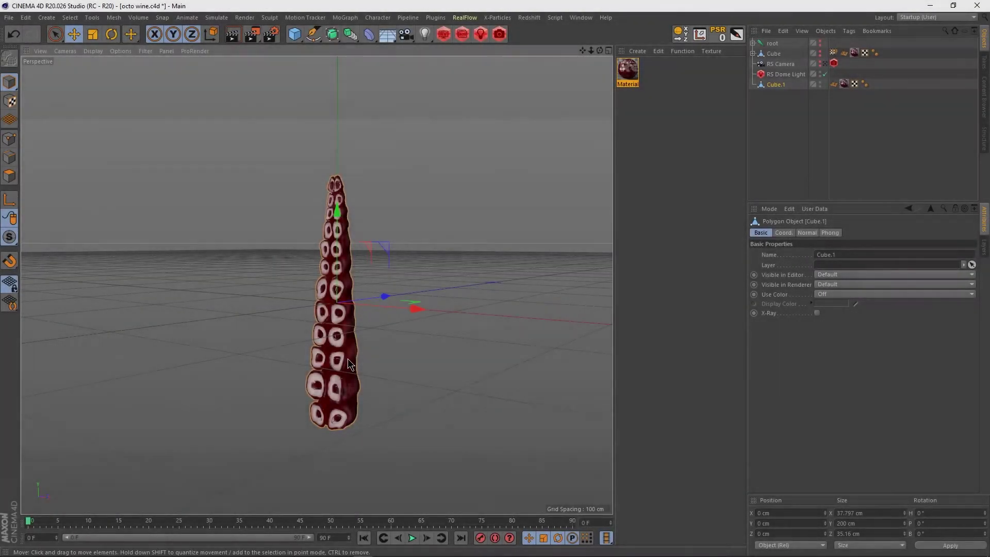
Add a new joint and move it down near the tentacle's base, at about Y -95.3 cm
{"action": "left_click_drag", "start_coordinate": [324, 366], "coordinate": [299, 351], "text": "alt"}
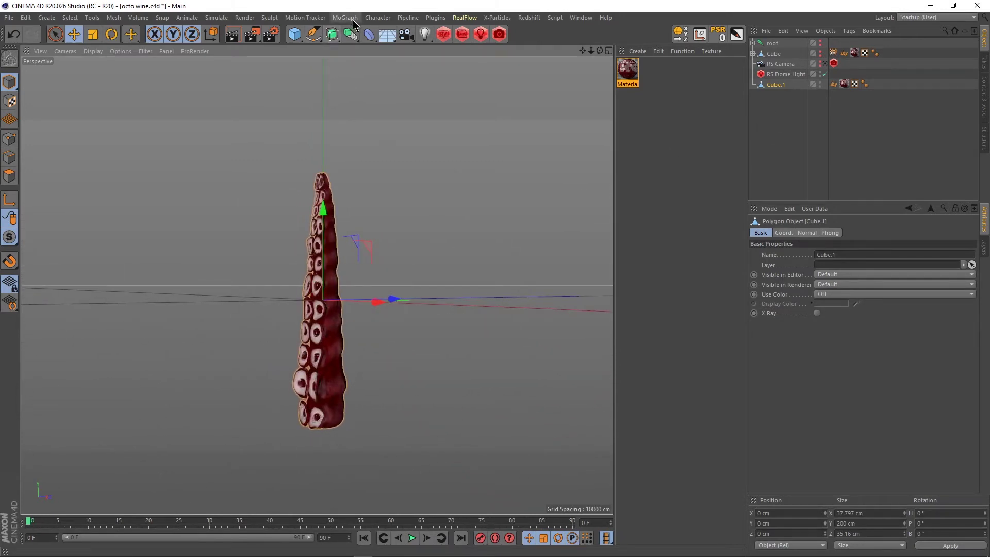
{"action": "left_click", "coordinate": [378, 19]}
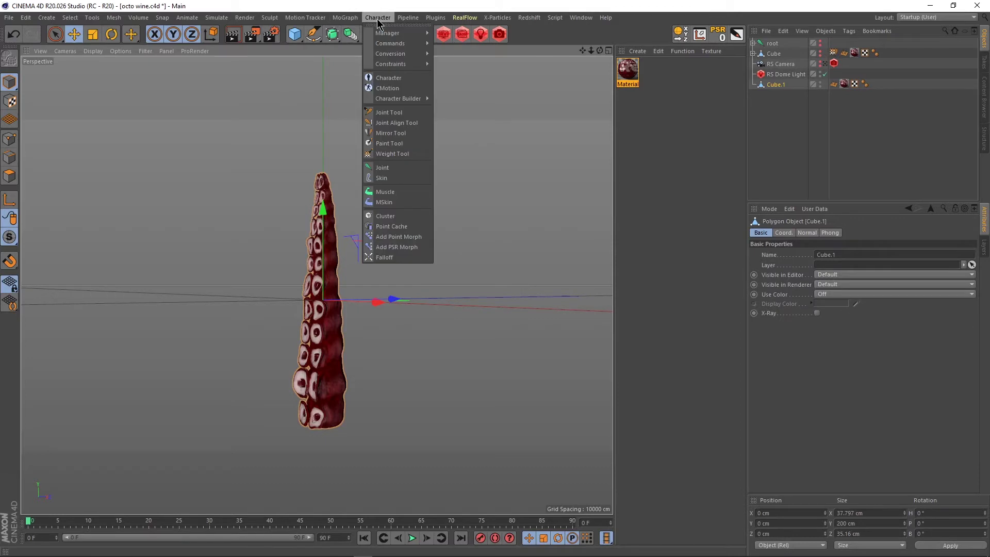
{"action": "left_click", "coordinate": [391, 169]}
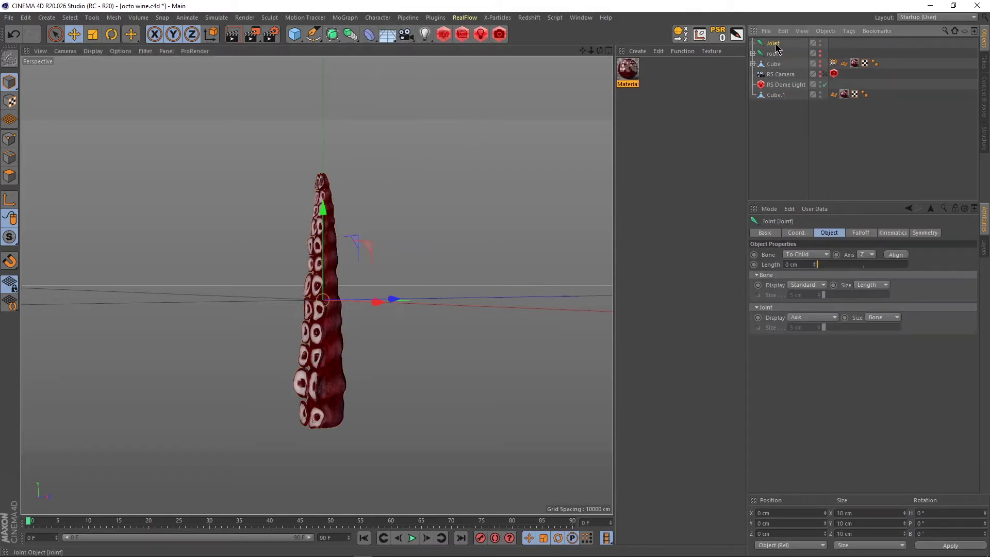
{"action": "scroll", "coordinate": [332, 299], "scroll_direction": "up", "scroll_amount": 10}
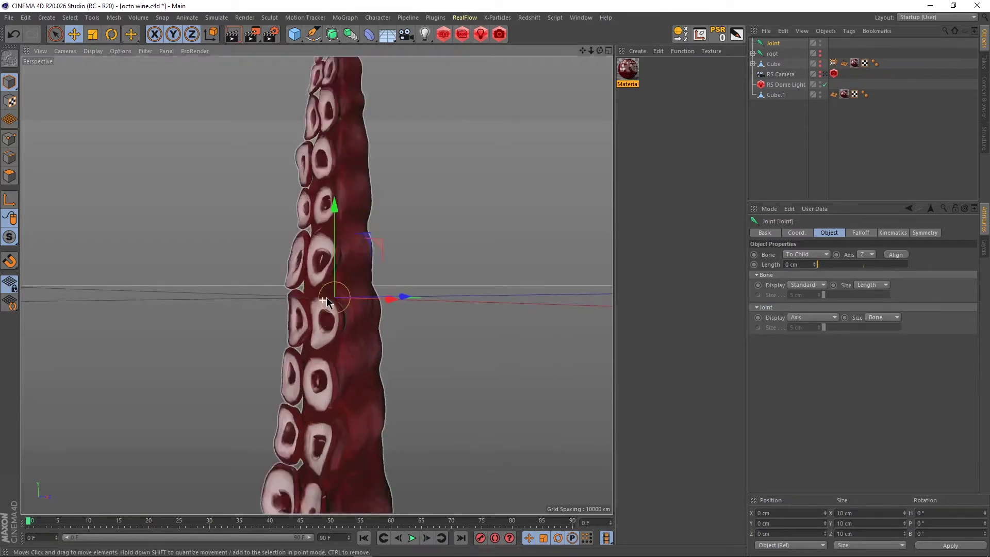
{"action": "scroll", "coordinate": [332, 300], "scroll_direction": "down", "scroll_amount": 8}
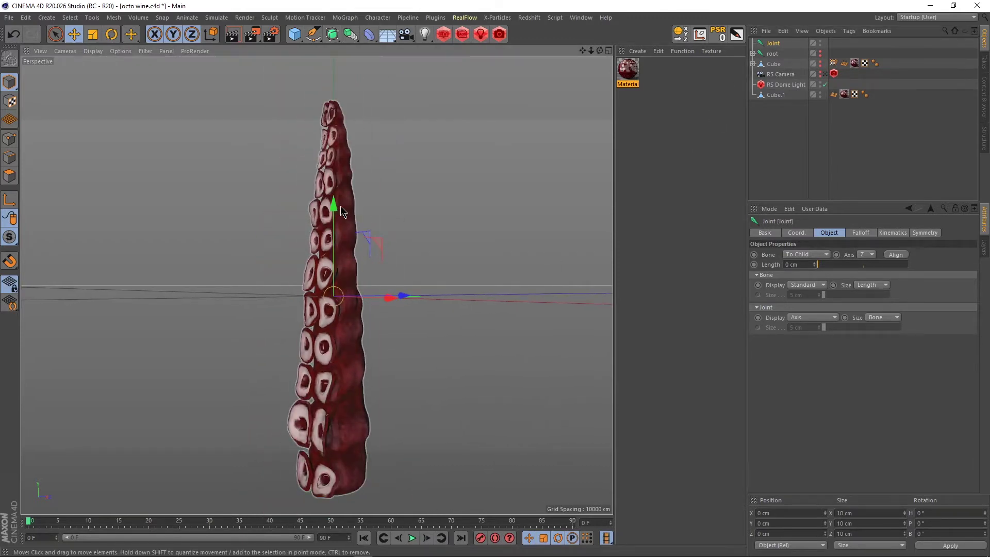
{"action": "left_click_drag", "start_coordinate": [338, 205], "coordinate": [331, 393]}
In the front view, lower the joint to the tentacle's bottom edge, at about Y -98.2 cm
{"action": "middle_click_drag", "start_coordinate": [330, 393], "coordinate": [282, 254], "text": "alt"}
{"action": "middle_click", "coordinate": [281, 253]}
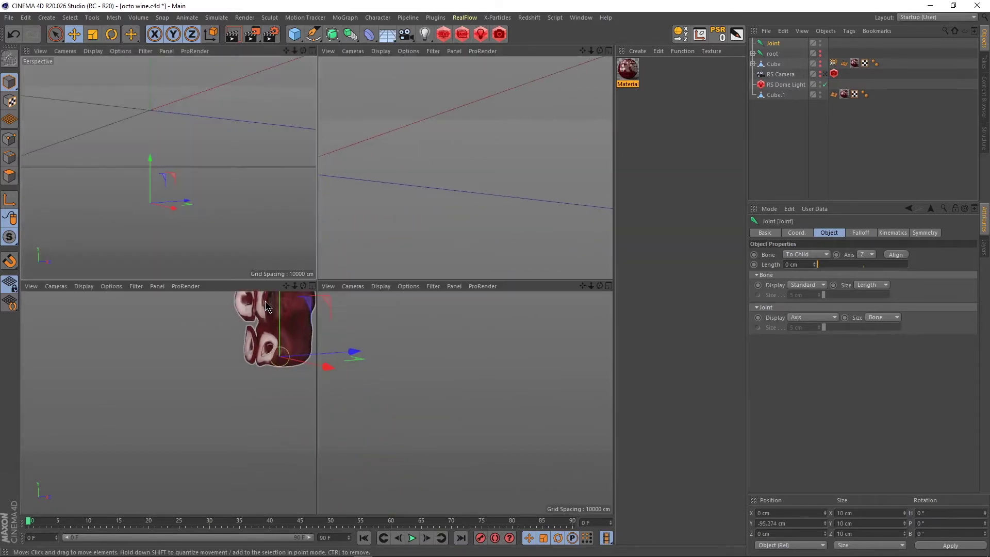
{"action": "middle_click", "coordinate": [406, 419]}
{"action": "scroll", "coordinate": [410, 413], "scroll_direction": "down", "scroll_amount": 4}
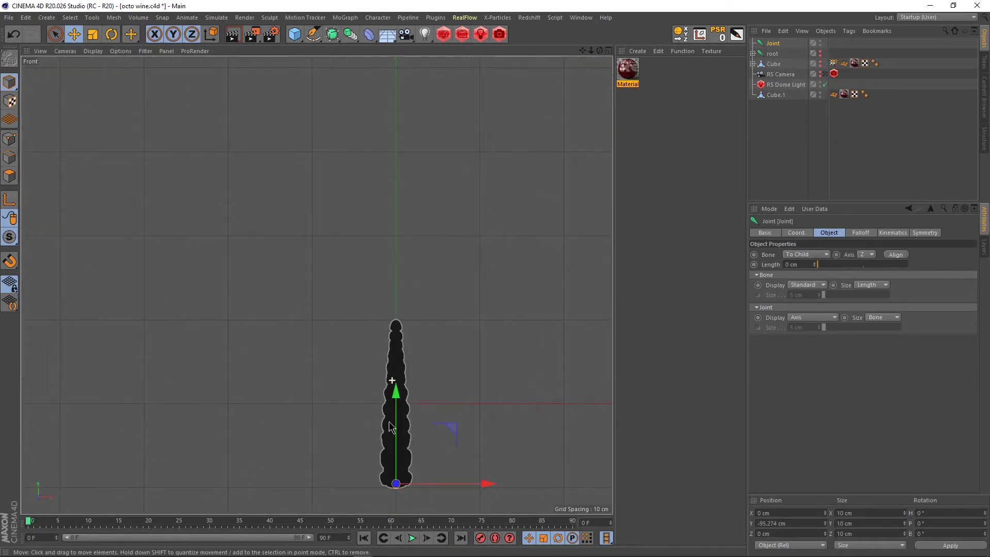
{"action": "scroll", "coordinate": [362, 359], "scroll_direction": "up", "scroll_amount": 8}
{"action": "scroll", "coordinate": [392, 394], "scroll_direction": "up", "scroll_amount": 10}
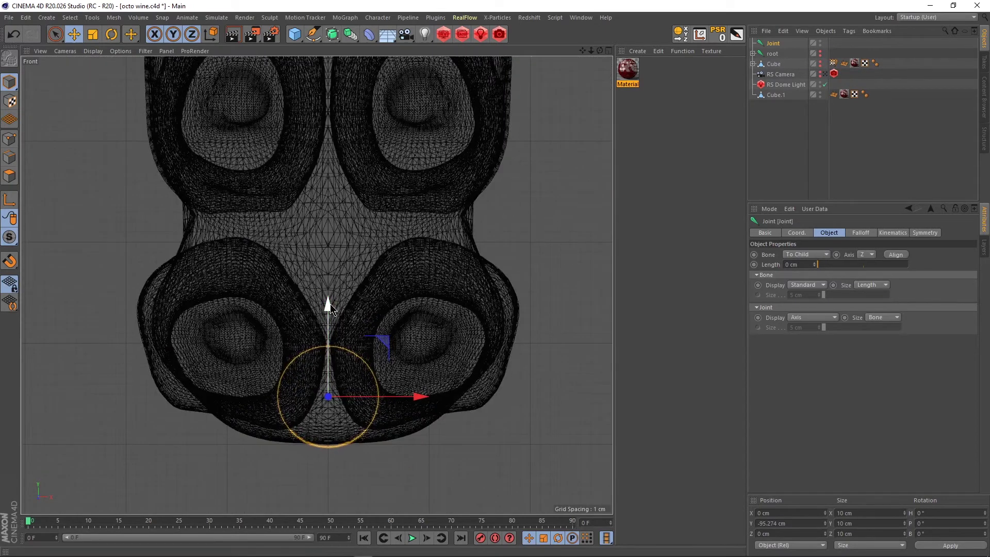
{"action": "left_click_drag", "start_coordinate": [330, 304], "coordinate": [328, 336]}
Duplicate the joint above the second sucker row, at about Y -53.4 cm, and raise the original to about Y -83 cm
{"action": "scroll", "coordinate": [333, 322], "scroll_direction": "down", "scroll_amount": 4}
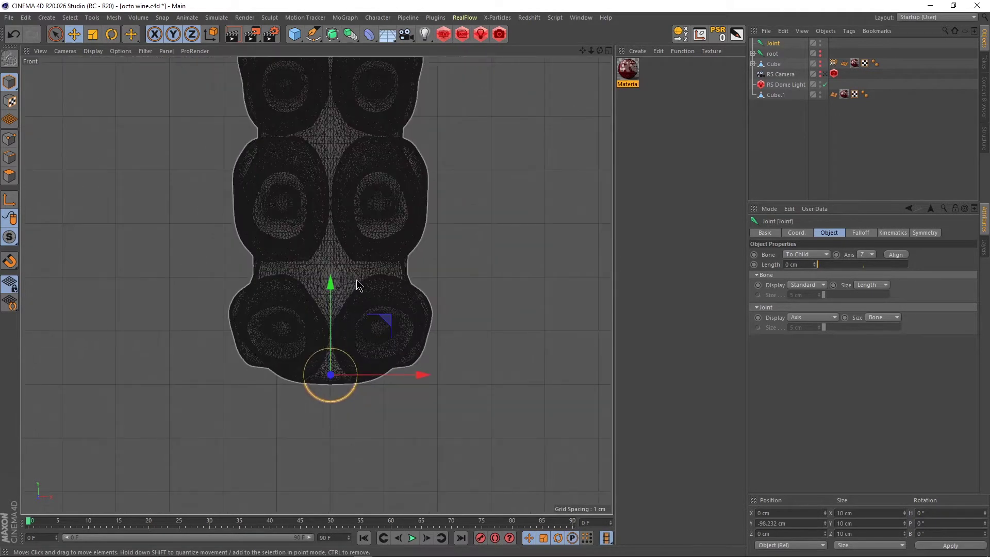
{"action": "middle_click_drag", "start_coordinate": [358, 283], "coordinate": [383, 341], "text": "alt"}
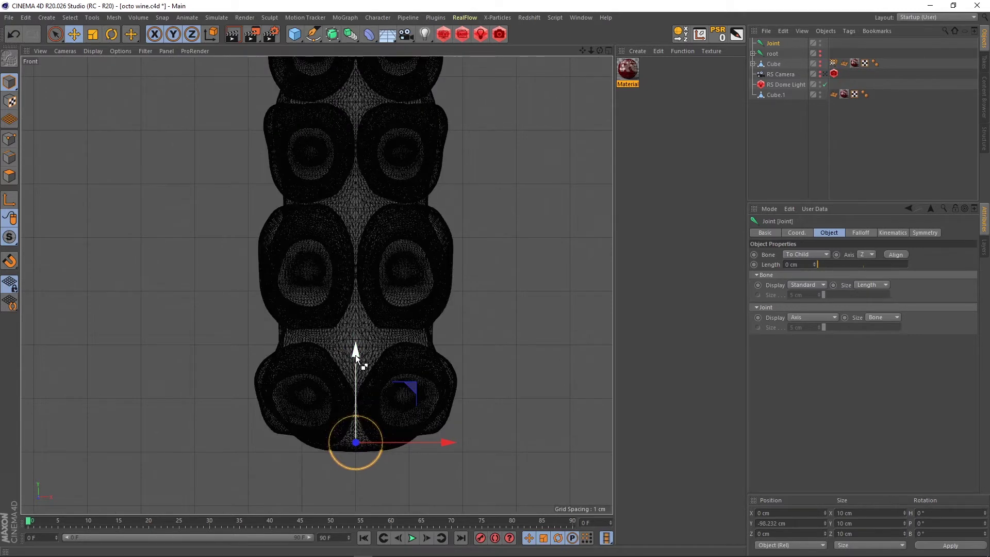
{"action": "left_click_drag", "start_coordinate": [355, 356], "coordinate": [342, 115], "text": "ctrl"}
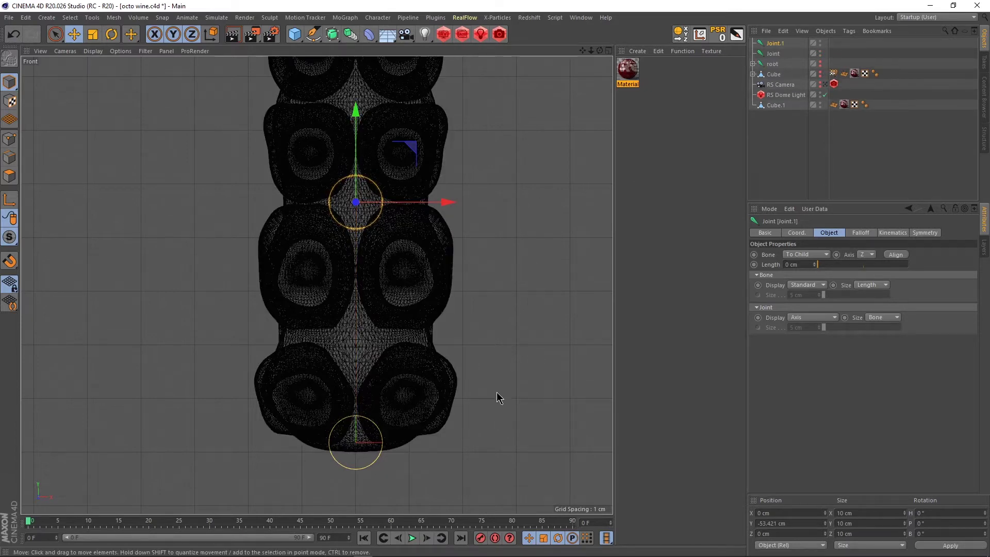
{"action": "left_click", "coordinate": [773, 54]}
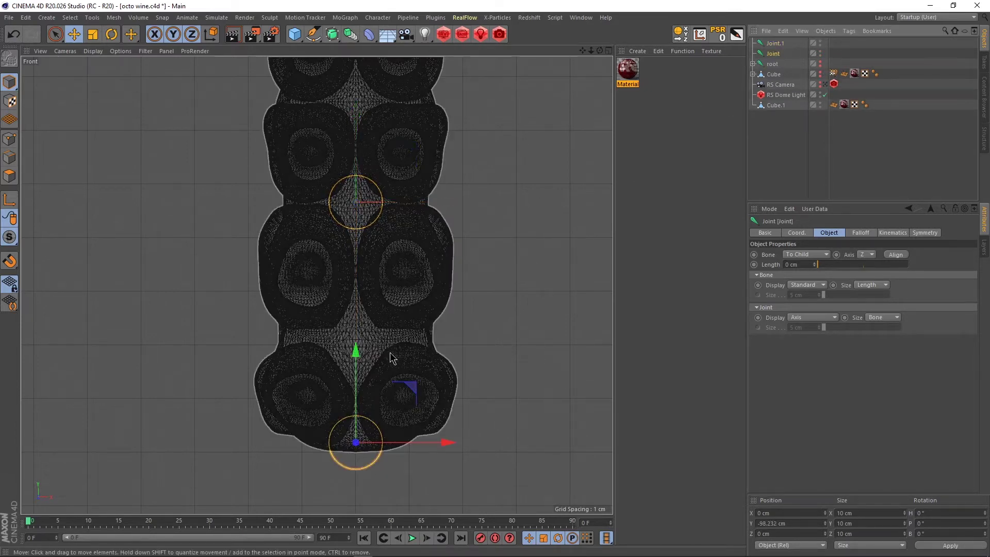
{"action": "left_click_drag", "start_coordinate": [355, 356], "coordinate": [366, 274]}
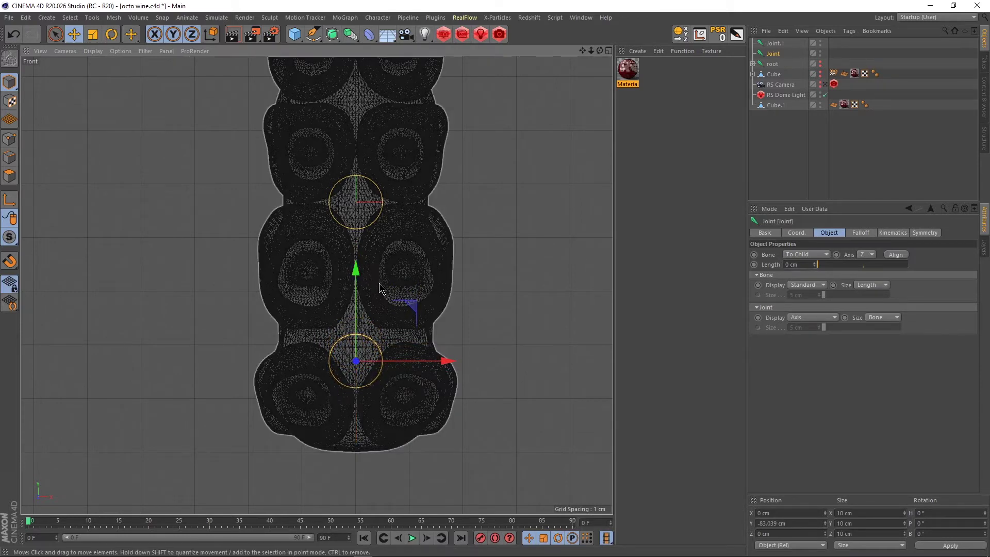
Lower the duplicated joint slightly to about Y -54.1 cm and make it a child of the original joint
{"action": "left_click", "coordinate": [776, 44]}
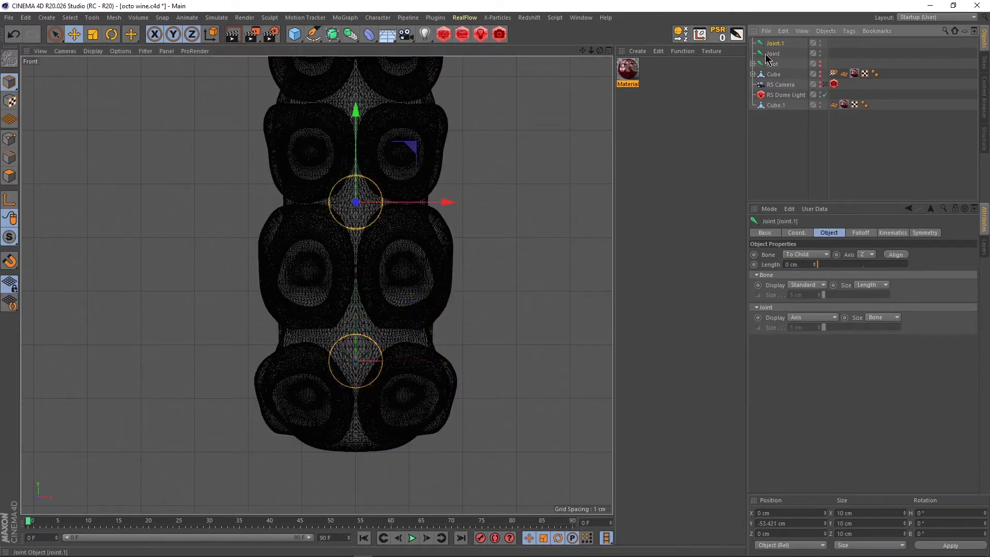
{"action": "left_click_drag", "start_coordinate": [356, 116], "coordinate": [357, 120]}
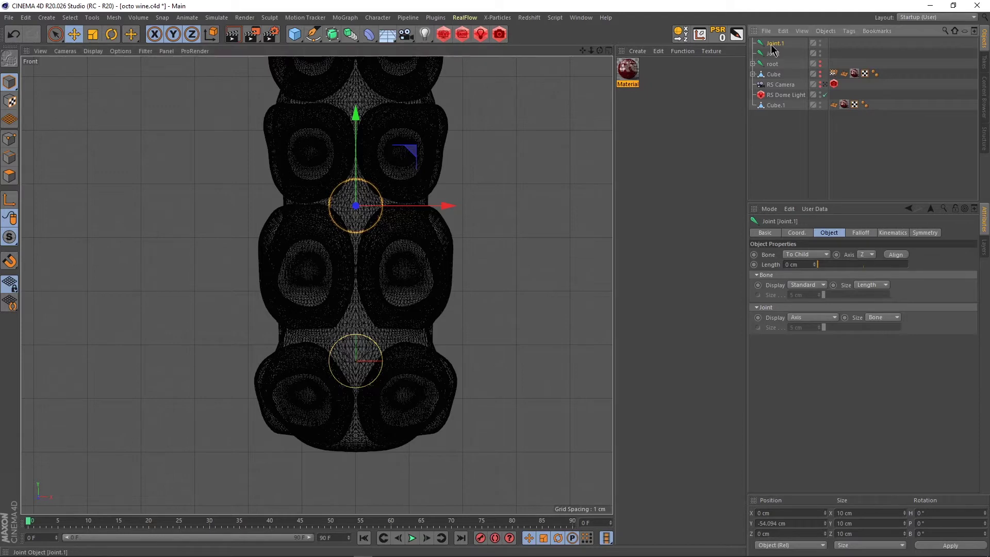
{"action": "left_click_drag", "start_coordinate": [775, 55], "coordinate": [777, 58]}
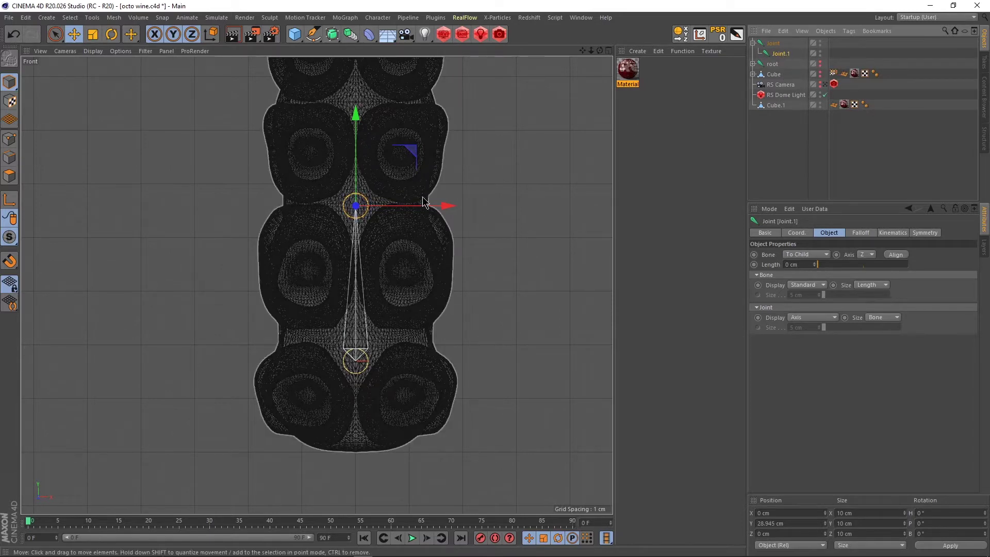
Extend the chain up the tentacle with two more nested joints, offset about 20.8 cm and 18.2 cm between sucker rows
{"action": "middle_click_drag", "start_coordinate": [384, 161], "coordinate": [398, 281]}
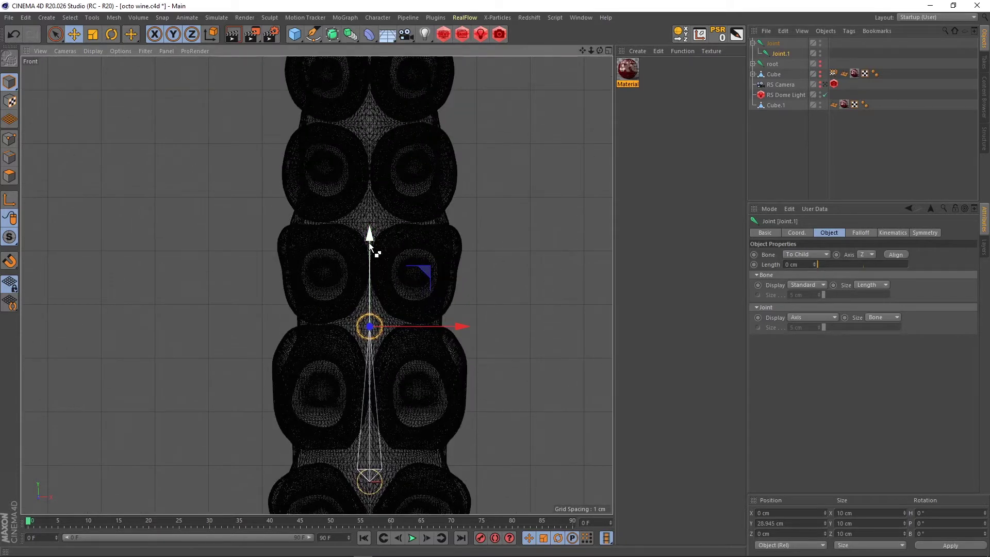
{"action": "left_click_drag", "start_coordinate": [369, 240], "coordinate": [372, 131]}
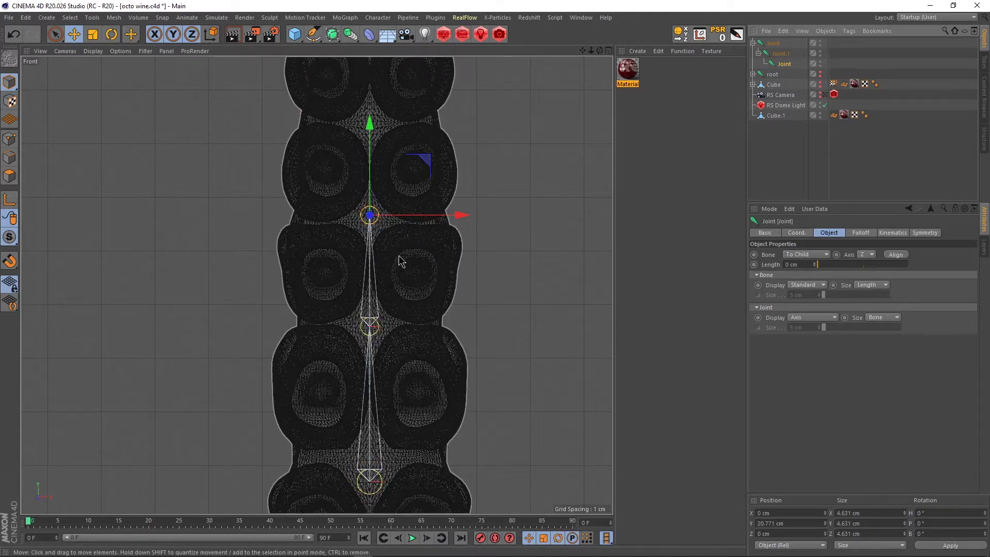
{"action": "middle_click_drag", "start_coordinate": [403, 261], "coordinate": [405, 356], "text": "alt"}
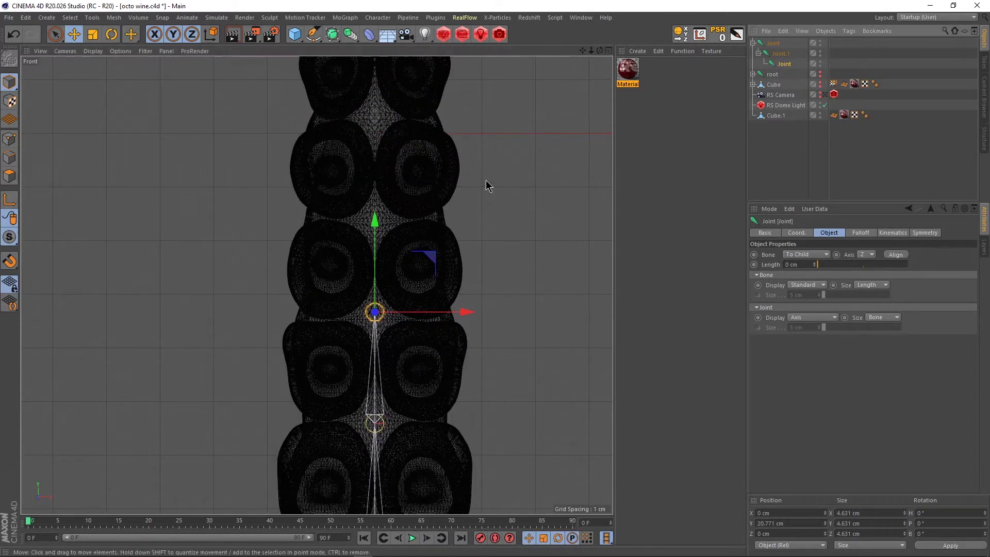
{"action": "left_click_drag", "start_coordinate": [374, 224], "coordinate": [388, 126]}
{"action": "left_click_drag", "start_coordinate": [789, 75], "coordinate": [788, 62]}
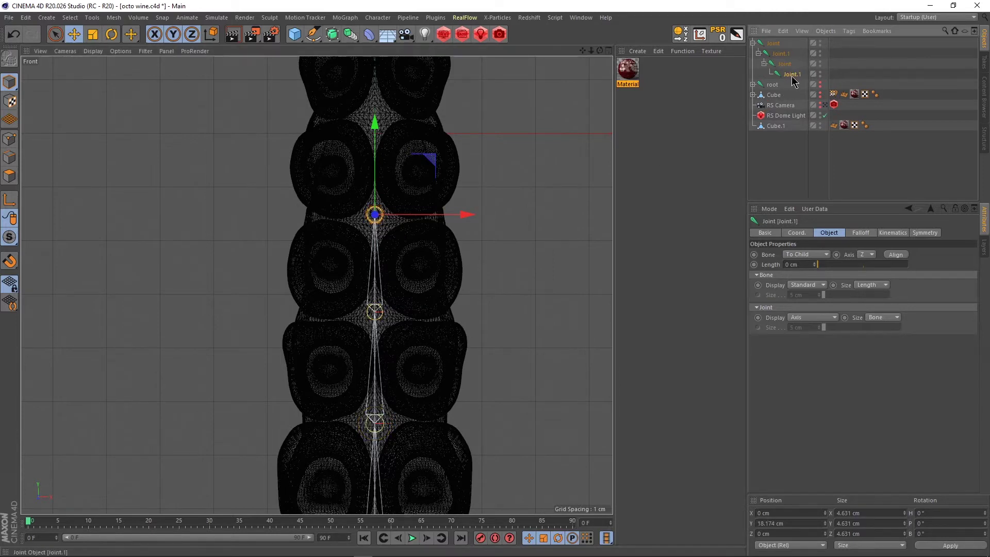
Duplicate the fifth and sixth joints upward by about 18.7 cm and 17.9 cm, nesting each under the previous joint
{"action": "left_click_drag", "start_coordinate": [379, 126], "coordinate": [375, 114]}
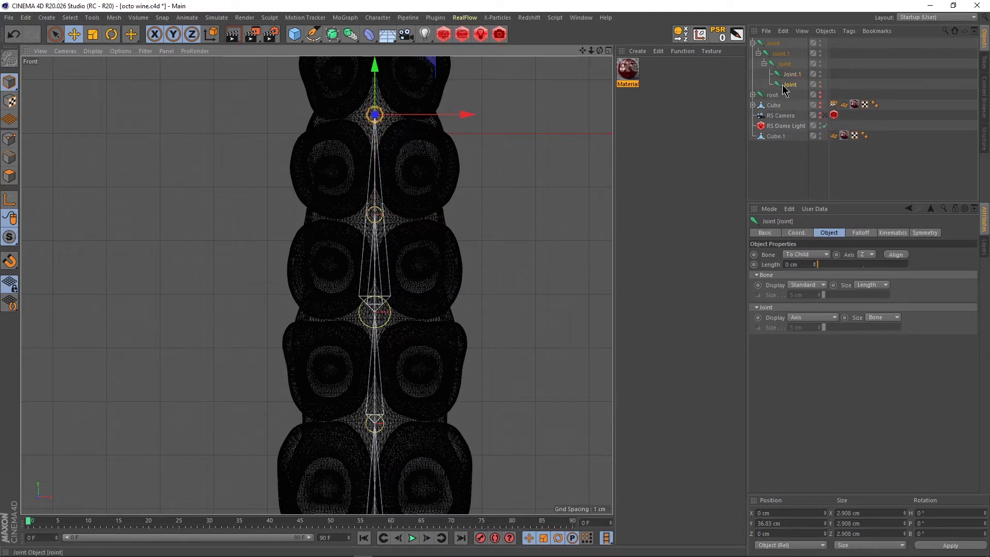
{"action": "left_click_drag", "start_coordinate": [783, 86], "coordinate": [796, 77]}
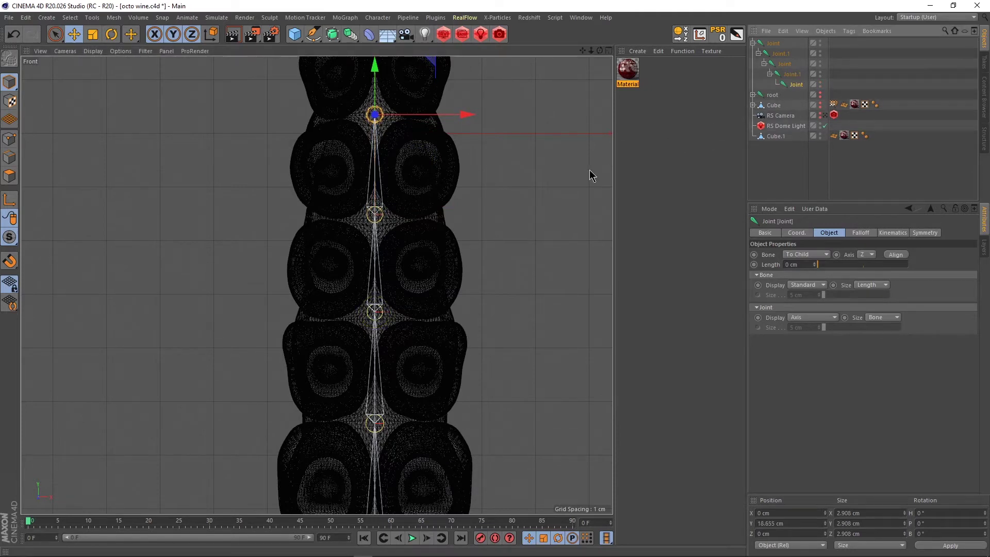
{"action": "middle_click_drag", "start_coordinate": [411, 188], "coordinate": [421, 380], "text": "alt"}
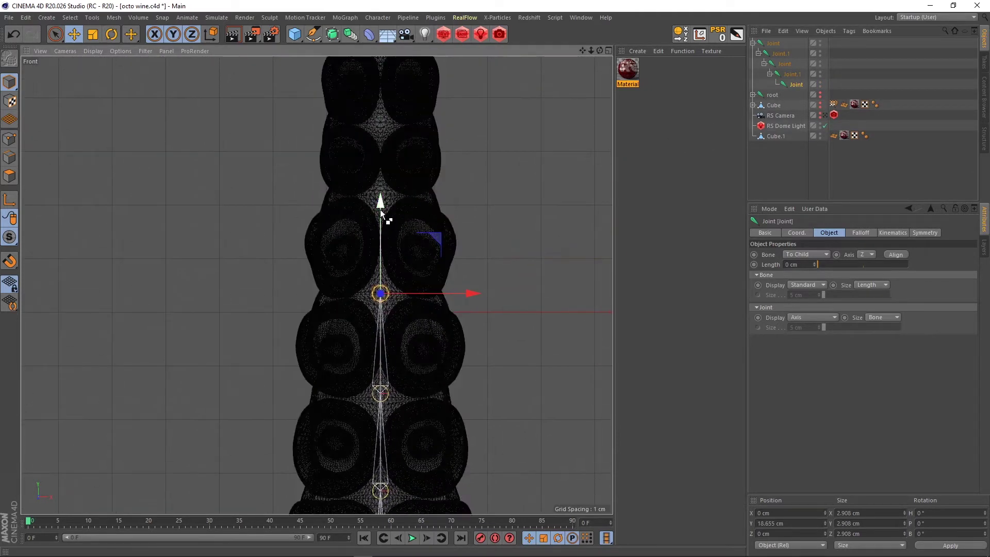
{"action": "left_click_drag", "start_coordinate": [381, 212], "coordinate": [383, 113], "text": "ctrl"}
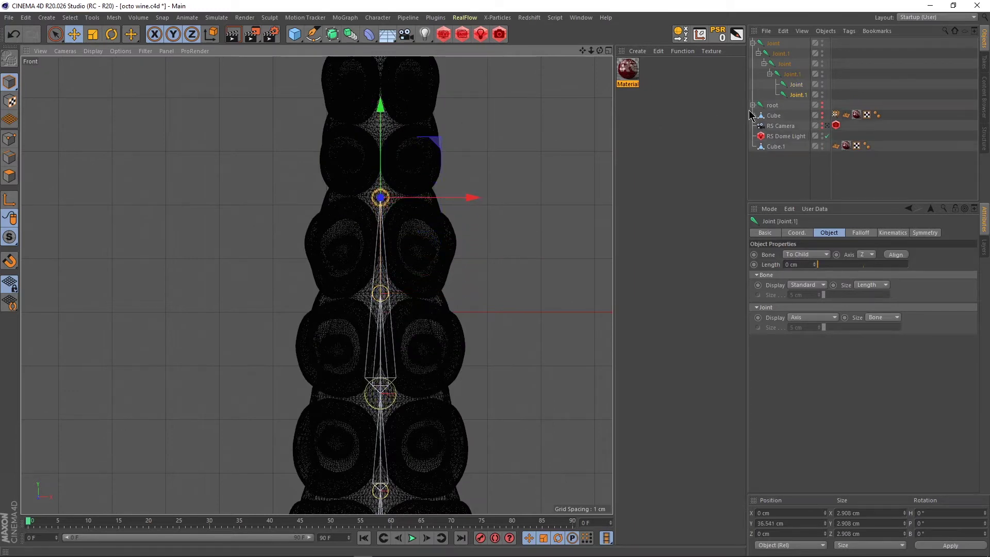
{"action": "left_click_drag", "start_coordinate": [802, 98], "coordinate": [798, 83]}
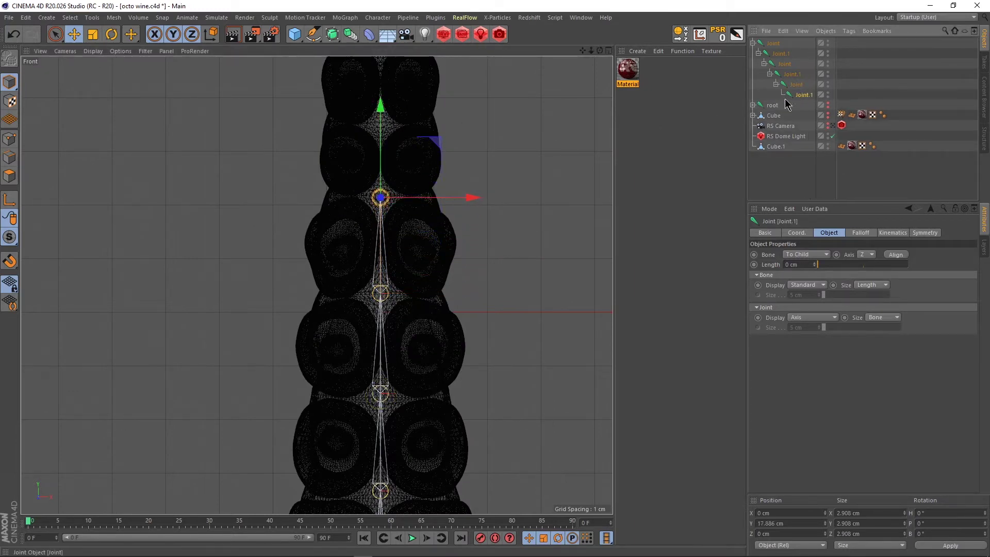
Continue the chain with three nested joints between the narrower sucker rows, offset about 14.0 cm, 14.6 cm and 14.6 cm
{"action": "middle_click_drag", "start_coordinate": [463, 194], "coordinate": [480, 304], "text": "alt"}
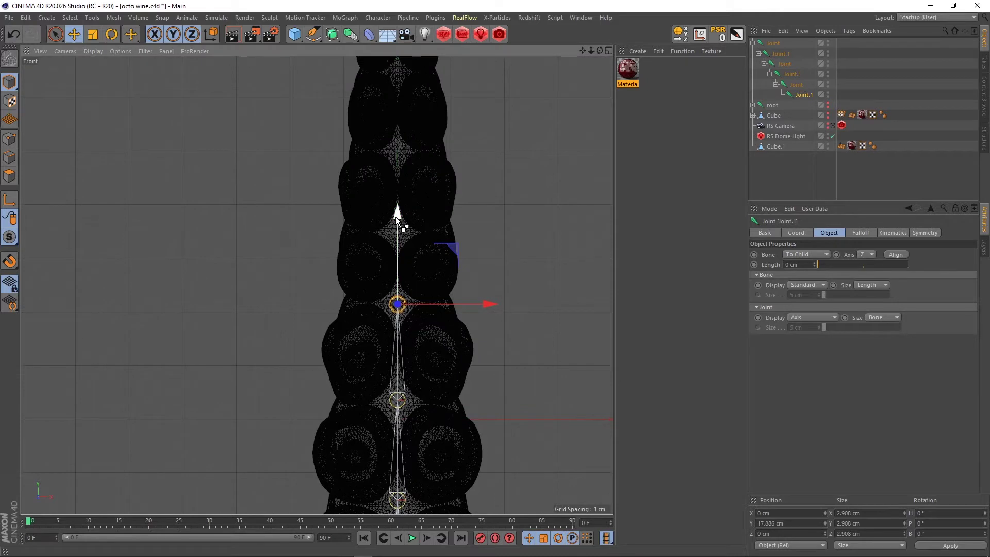
{"action": "left_click_drag", "start_coordinate": [396, 218], "coordinate": [408, 141], "text": "ctrl"}
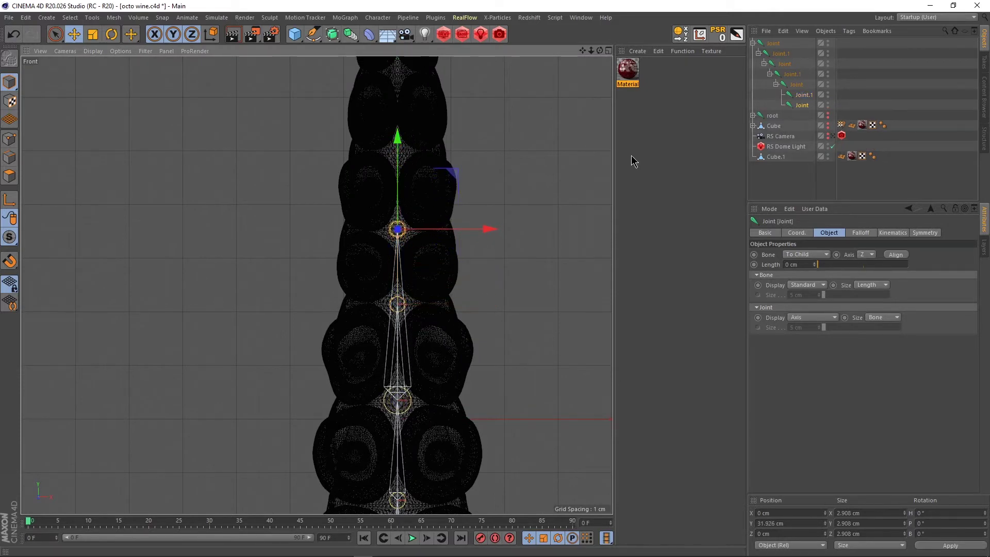
{"action": "left_click_drag", "start_coordinate": [802, 107], "coordinate": [803, 94]}
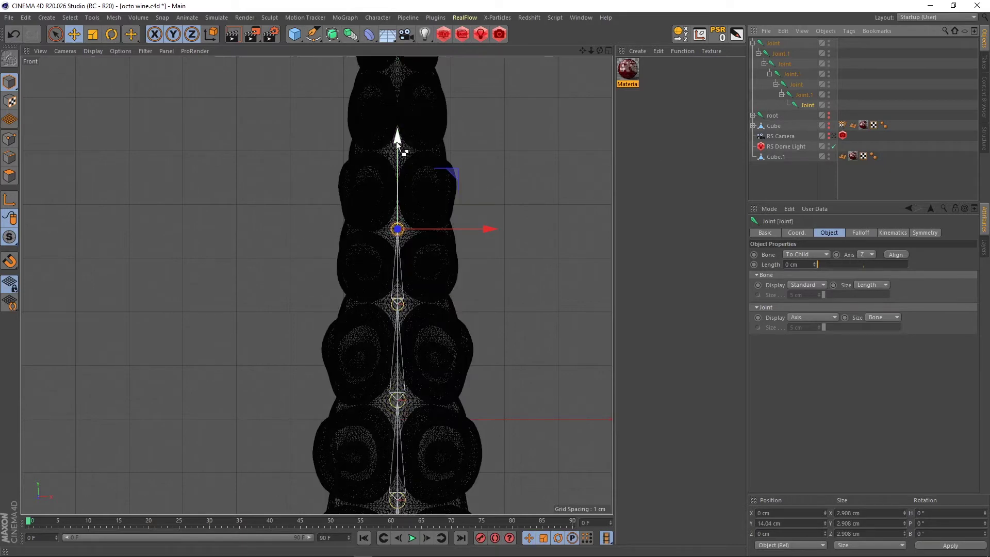
{"action": "mouse_move", "coordinate": [396, 142]}
{"action": "left_mouse_down"}
{"action": "mouse_move", "coordinate": [399, 107]}
{"action": "mouse_move", "coordinate": [398, 142]}
{"action": "left_mouse_up"}
{"action": "left_click", "coordinate": [404, 63], "text": "ctrl"}
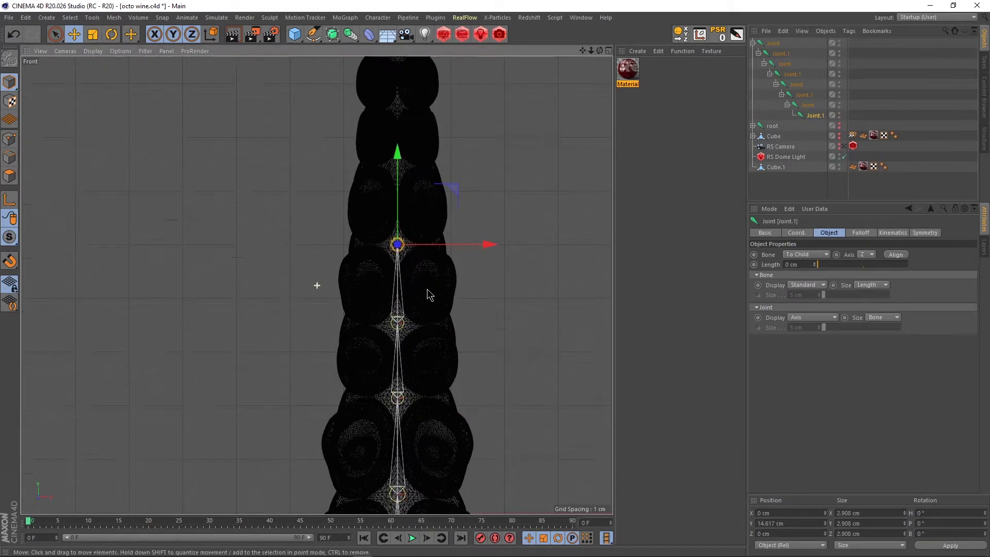
{"action": "left_click", "coordinate": [413, 92], "text": "ctrl"}
Complete the chain up to the tentacle's tip with three nested joints, offset about 11.2 cm, 10.4 cm and 13.0 cm
{"action": "scroll", "coordinate": [412, 217], "scroll_direction": "down", "scroll_amount": 2}
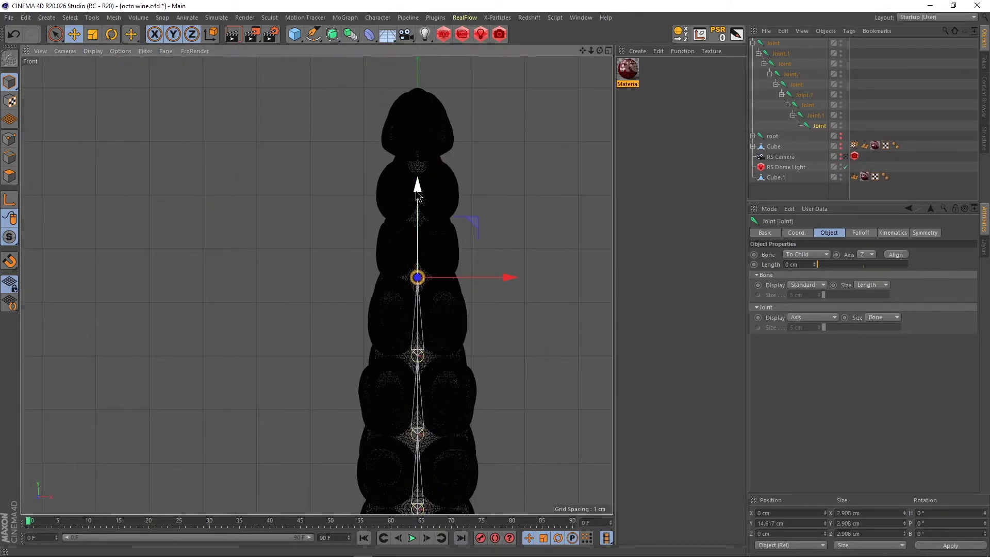
{"action": "left_click", "coordinate": [415, 212], "text": "ctrl"}
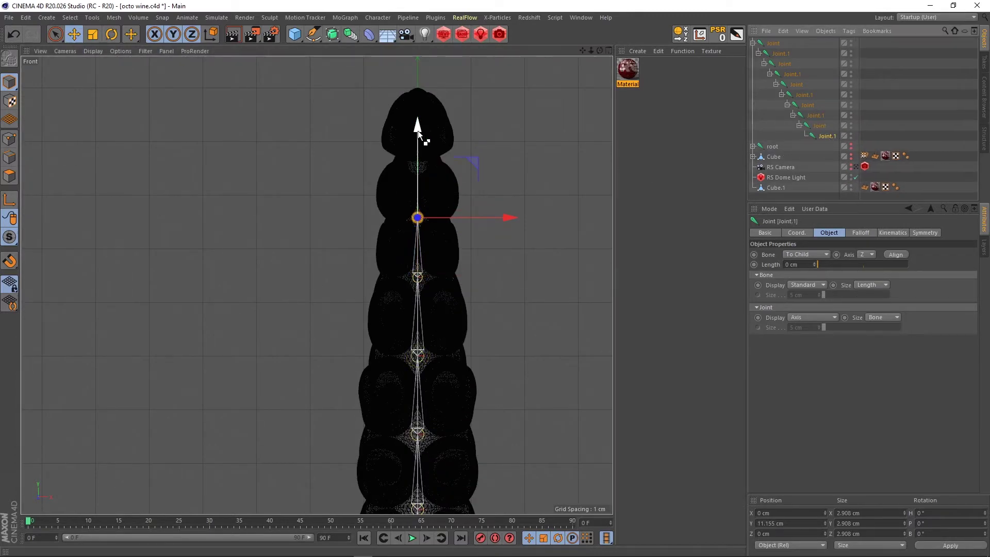
{"action": "left_click", "coordinate": [418, 107], "text": "ctrl"}
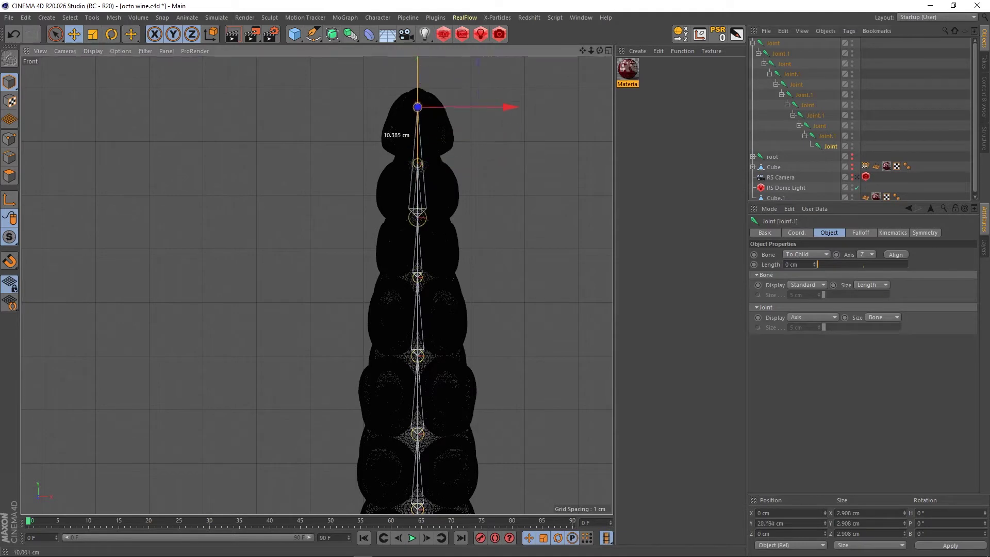
{"action": "left_click", "coordinate": [418, 93], "text": "ctrl"}
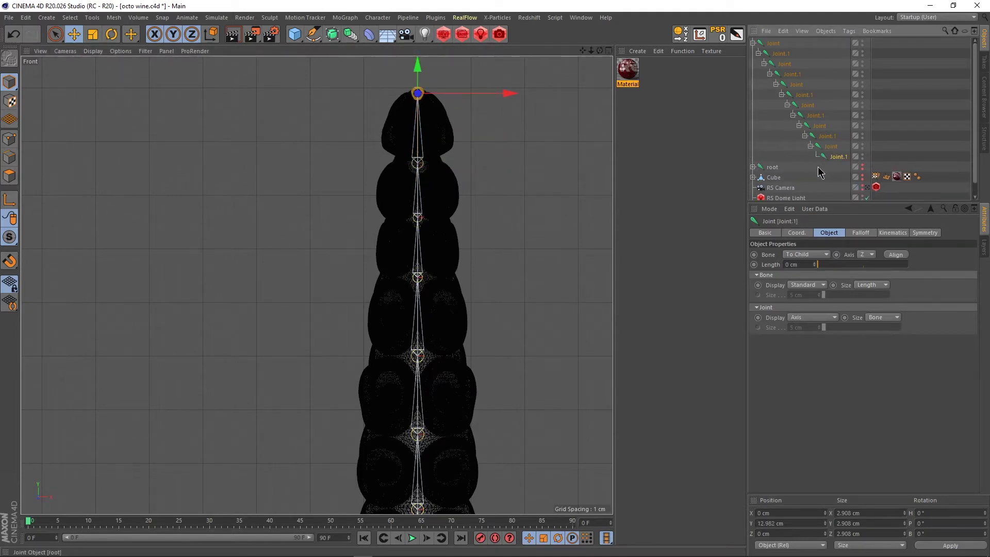
{"action": "scroll", "coordinate": [437, 323], "scroll_direction": "down", "scroll_amount": 3}
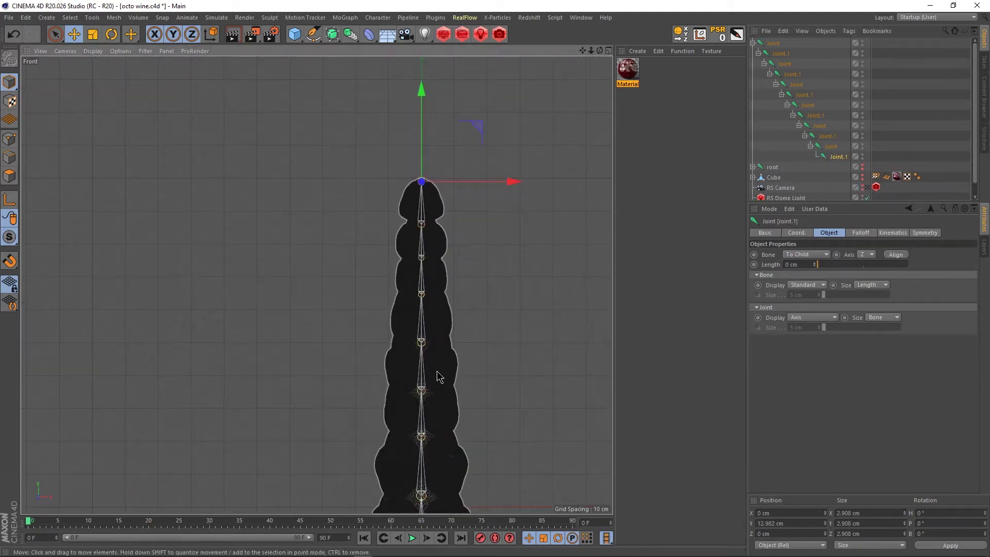
{"action": "middle_click_drag", "start_coordinate": [437, 376], "coordinate": [391, 289], "text": "alt"}
{"action": "scroll", "coordinate": [391, 290], "scroll_direction": "down", "scroll_amount": 2}
{"action": "middle_click_drag", "start_coordinate": [407, 371], "coordinate": [449, 267], "text": "alt"}
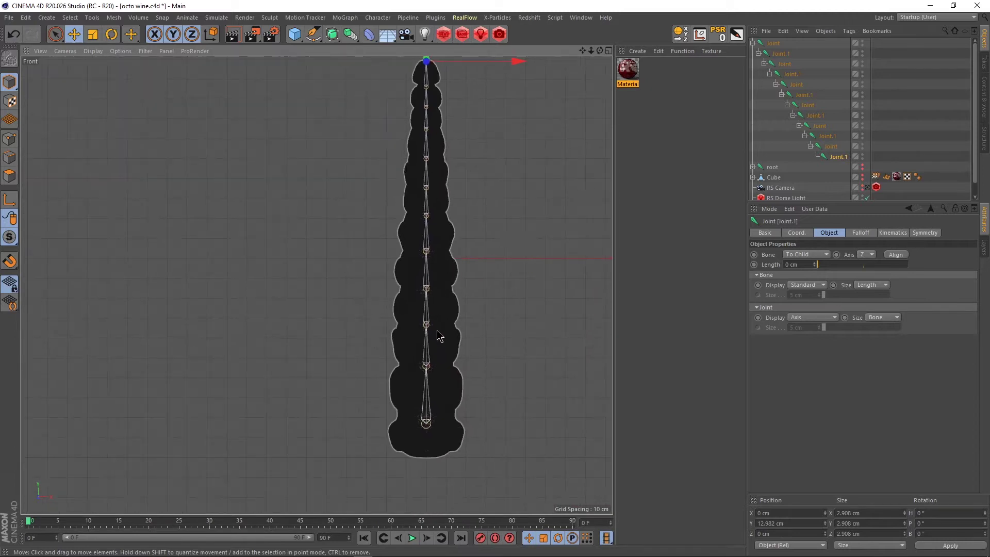
In the right view, lower the root joint toward the tentacle's base and centre it in the mesh, at about Y -94.1 cm and Z 2.3 cm
{"action": "middle_click", "coordinate": [418, 301]}
{"action": "middle_click", "coordinate": [187, 413]}
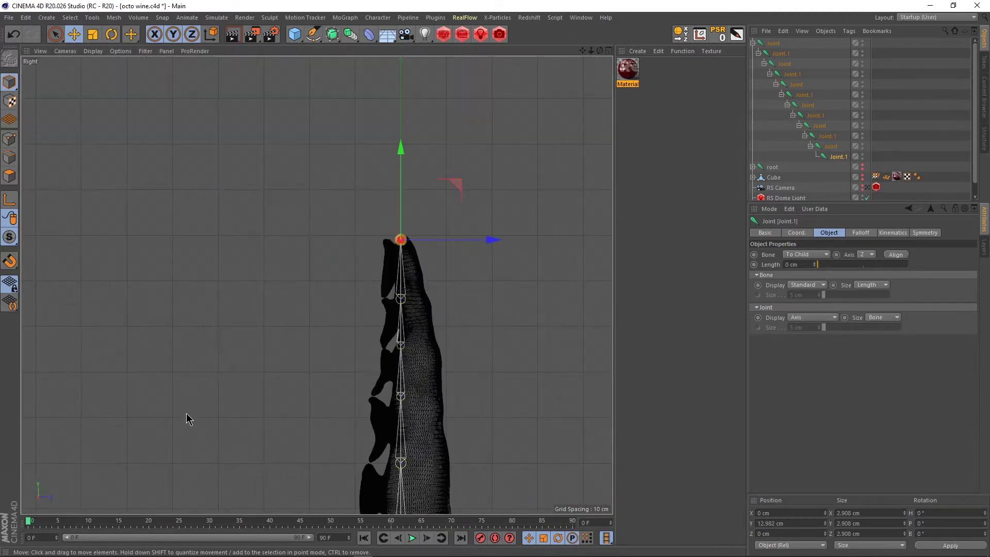
{"action": "scroll", "coordinate": [317, 283], "scroll_direction": "up", "scroll_amount": 6}
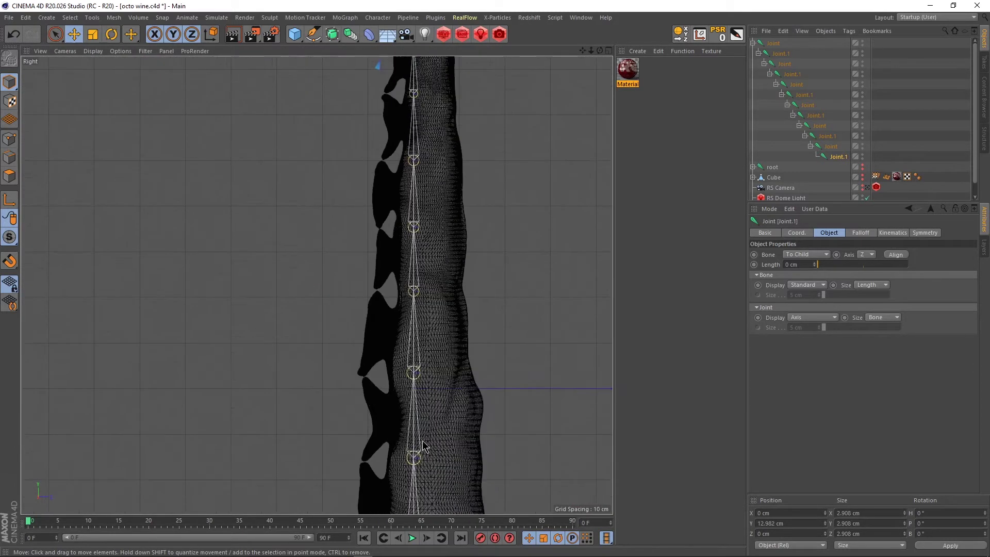
{"action": "middle_click_drag", "start_coordinate": [438, 458], "coordinate": [426, 329], "text": "alt"}
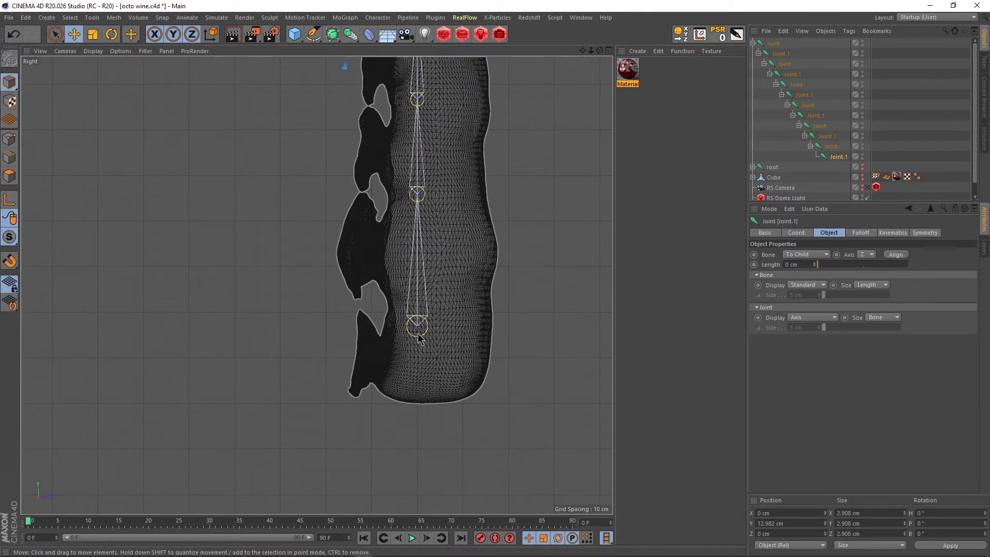
{"action": "left_click", "coordinate": [778, 45]}
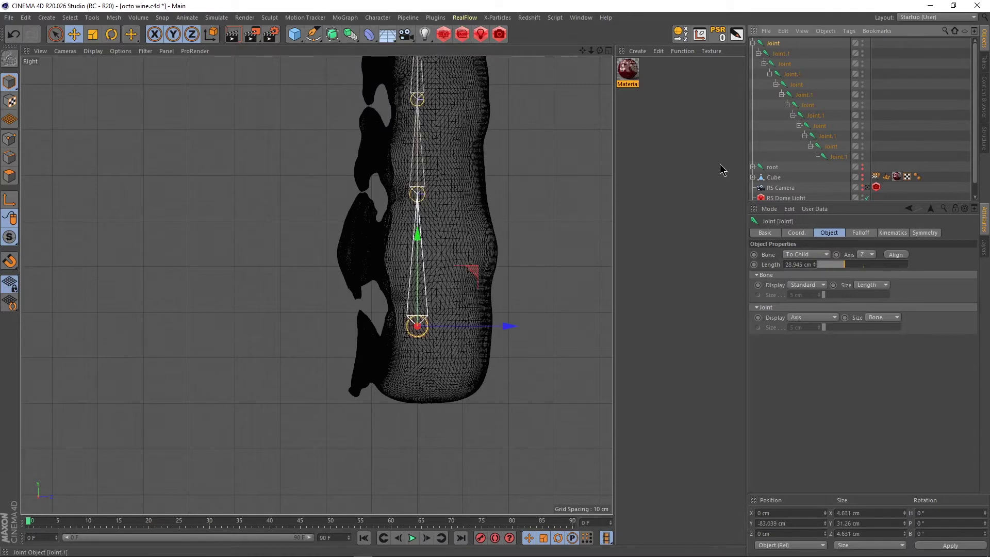
{"action": "left_click_drag", "start_coordinate": [471, 271], "coordinate": [469, 315]}
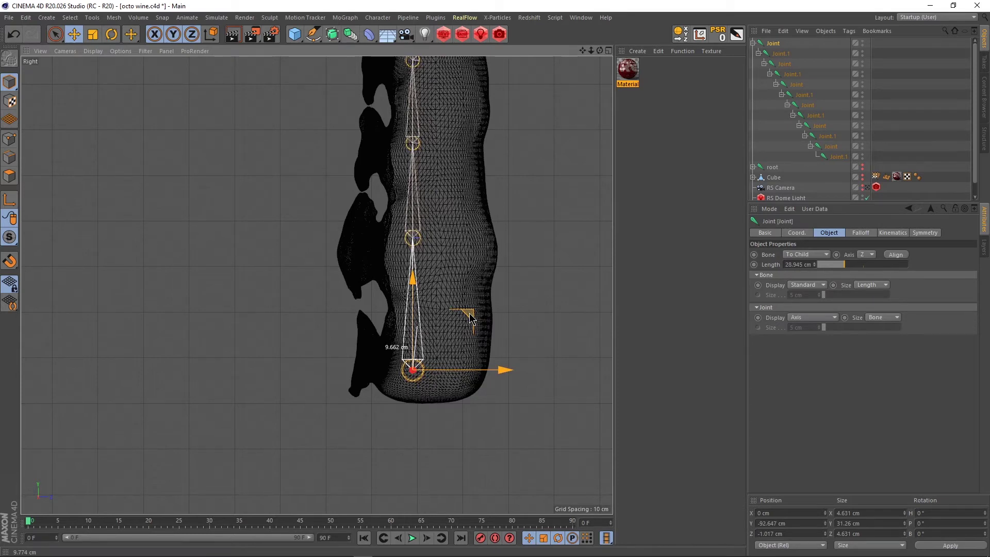
{"action": "left_click_drag", "start_coordinate": [470, 313], "coordinate": [485, 321]}
Reposition the second and third joints slightly lower so they sit centred within the tentacle's side profile
{"action": "left_click", "coordinate": [788, 54]}
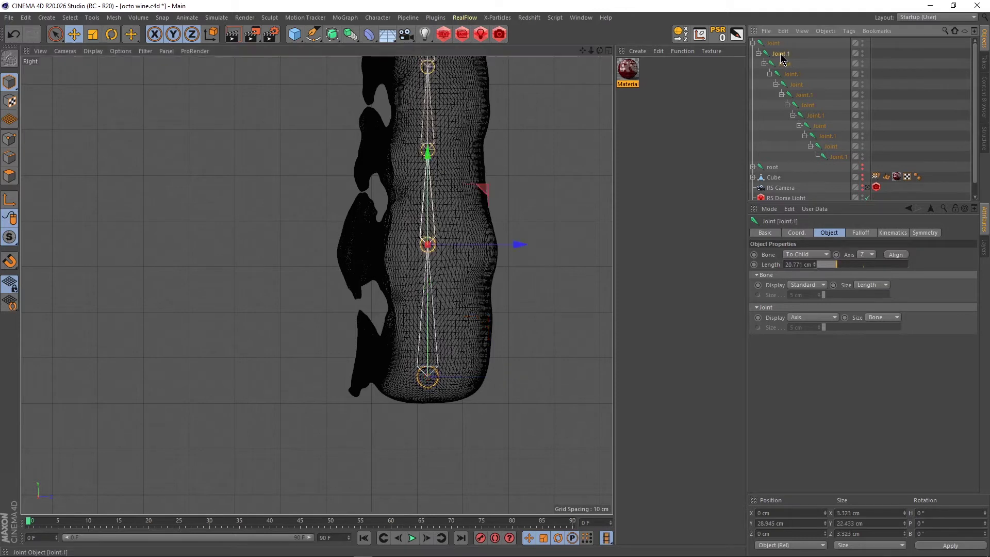
{"action": "left_click_drag", "start_coordinate": [482, 184], "coordinate": [484, 200]}
{"action": "left_click", "coordinate": [786, 65]}
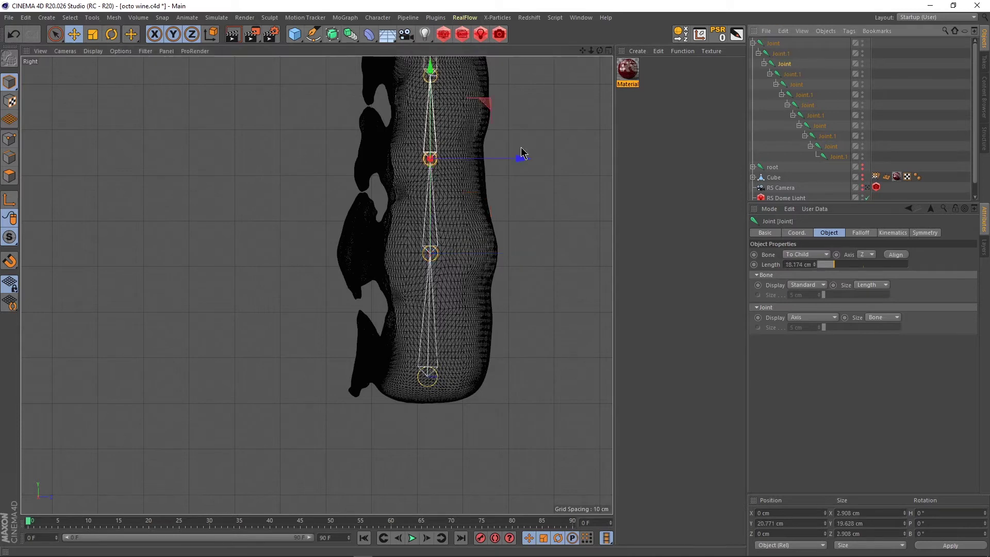
{"action": "left_click_drag", "start_coordinate": [490, 106], "coordinate": [490, 110]}
Move the fourth and fifth joints up to match the sucker spacing, placing the fifth about 19.8 cm above its parent
{"action": "middle_click_drag", "start_coordinate": [490, 109], "coordinate": [485, 292], "text": "alt"}
{"action": "left_click", "coordinate": [793, 78]}
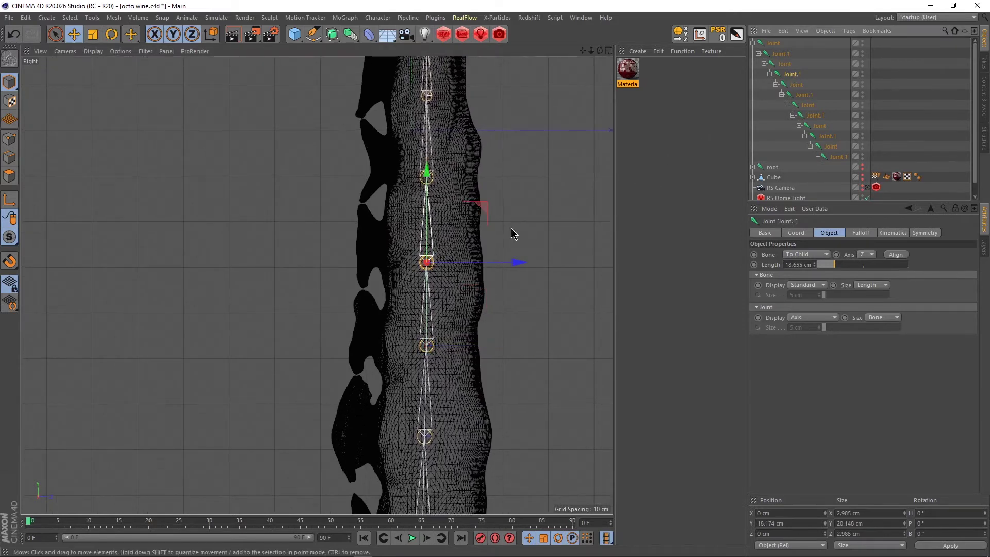
{"action": "left_click_drag", "start_coordinate": [480, 209], "coordinate": [486, 194]}
{"action": "left_click", "coordinate": [797, 86]}
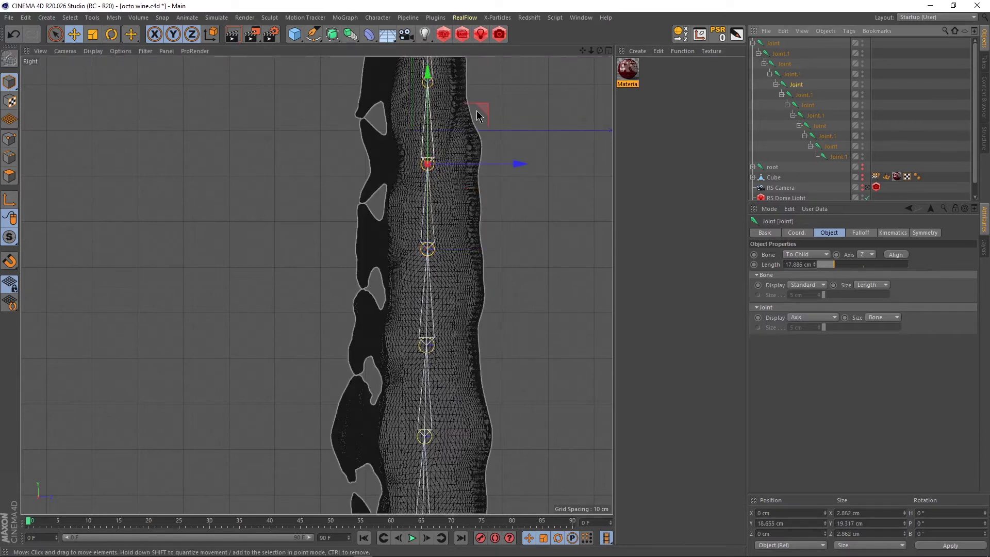
{"action": "left_click_drag", "start_coordinate": [481, 106], "coordinate": [486, 101]}
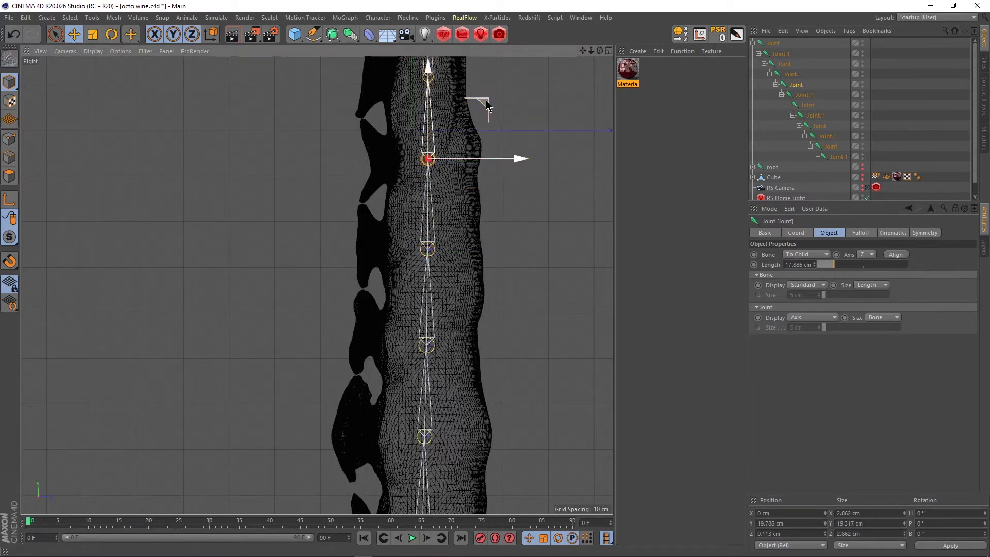
Centre the sixth and seventh joints in the narrowing tentacle, offset about 17.3 cm and 17.9 cm in Y from their parents
{"action": "middle_click_drag", "start_coordinate": [515, 120], "coordinate": [513, 225], "text": "alt"}
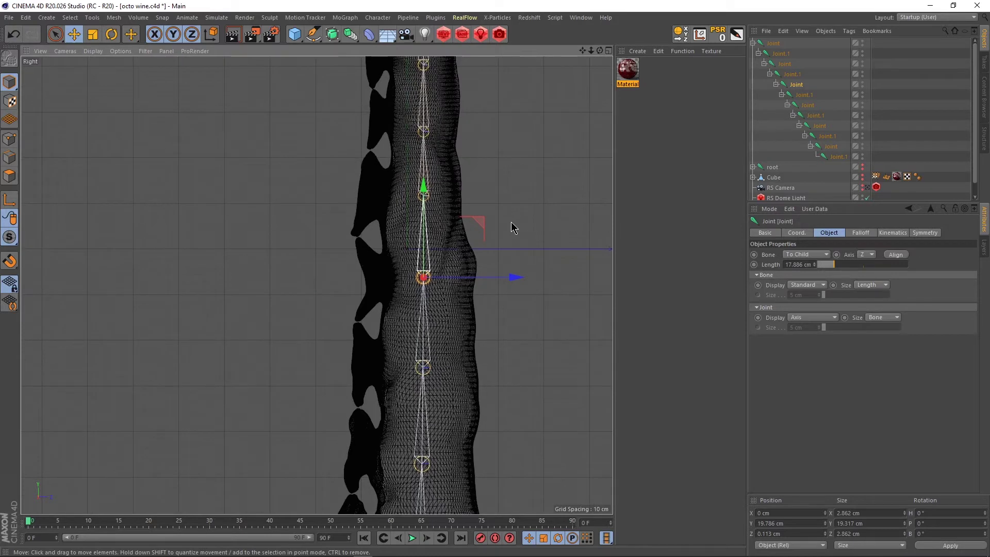
{"action": "left_click", "coordinate": [798, 97]}
{"action": "left_click_drag", "start_coordinate": [481, 142], "coordinate": [478, 145]}
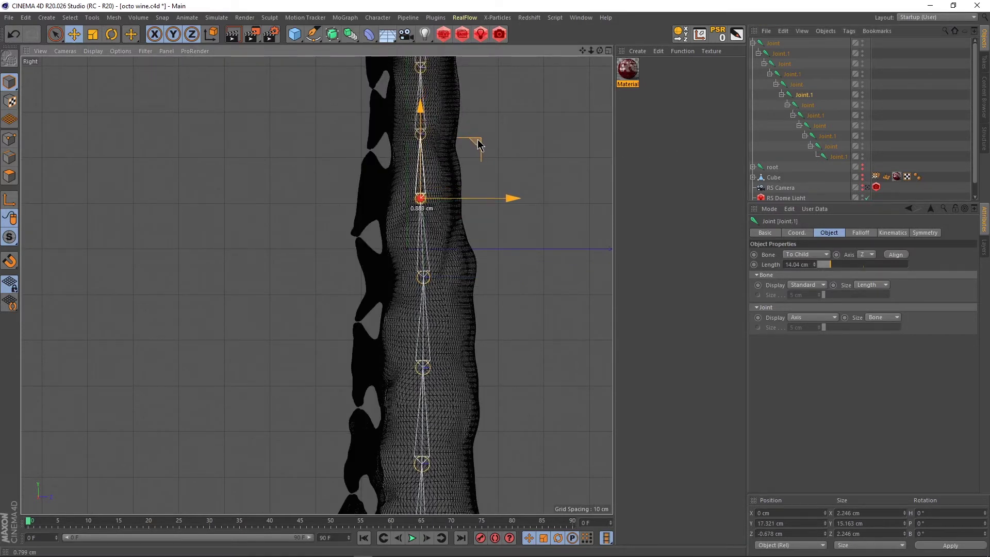
{"action": "left_click", "coordinate": [804, 106]}
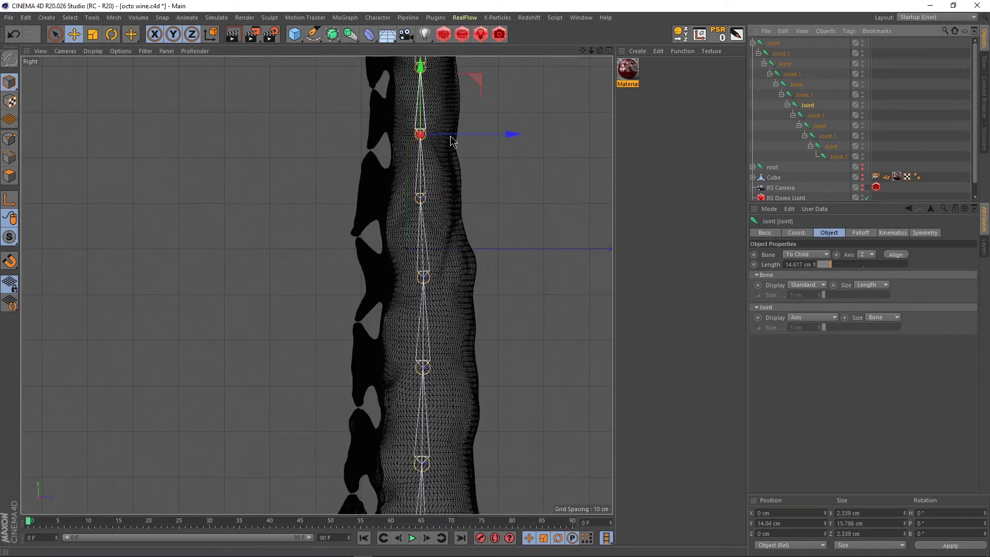
{"action": "middle_click_drag", "start_coordinate": [452, 142], "coordinate": [484, 188], "text": "alt"}
{"action": "left_click_drag", "start_coordinate": [470, 195], "coordinate": [487, 172]}
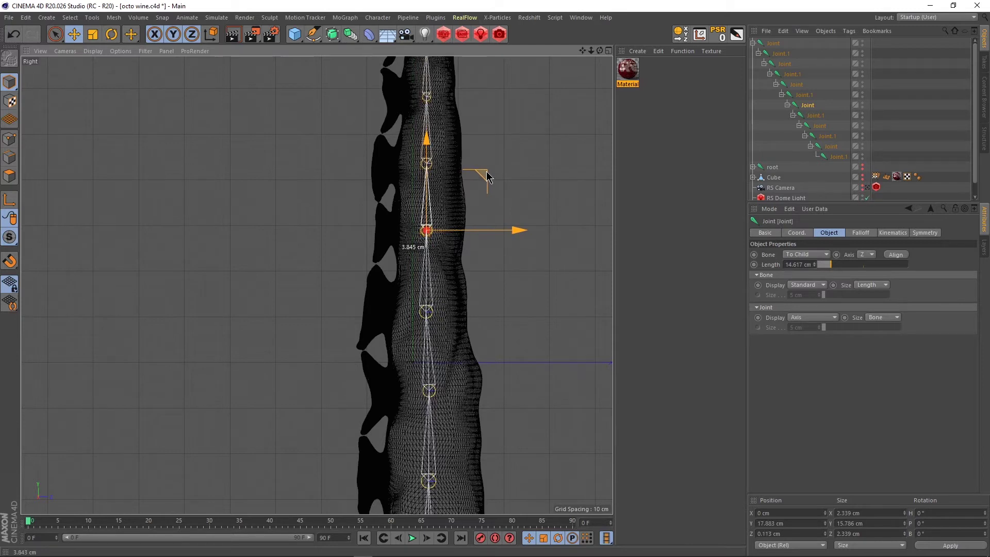
Adjust the eighth and ninth joints along the tentacle's centre, offsetting the ninth about 16.2 cm from its parent
{"action": "left_click", "coordinate": [812, 118]}
{"action": "key", "text": "ctrl+shift+z"}
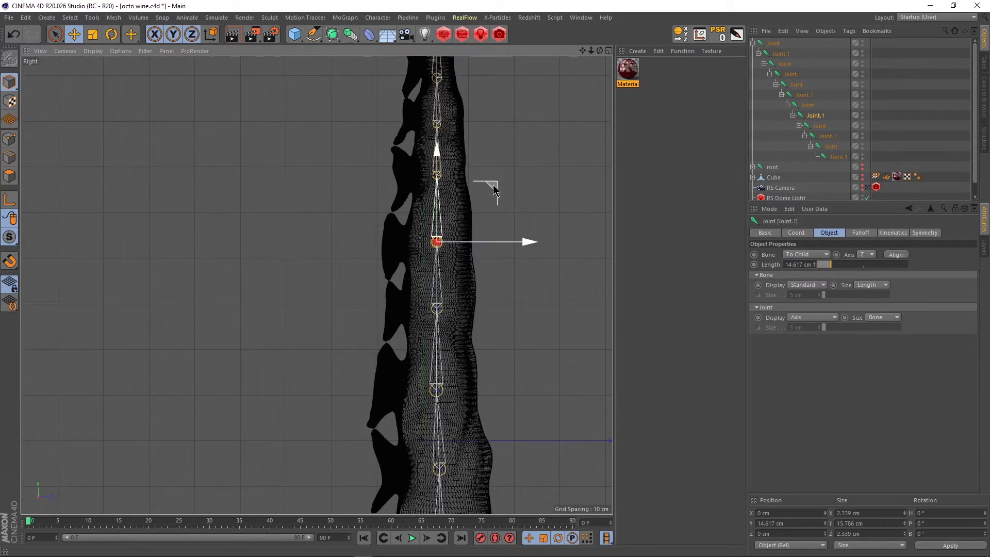
{"action": "left_click_drag", "start_coordinate": [489, 193], "coordinate": [494, 192]}
{"action": "left_click", "coordinate": [820, 126]}
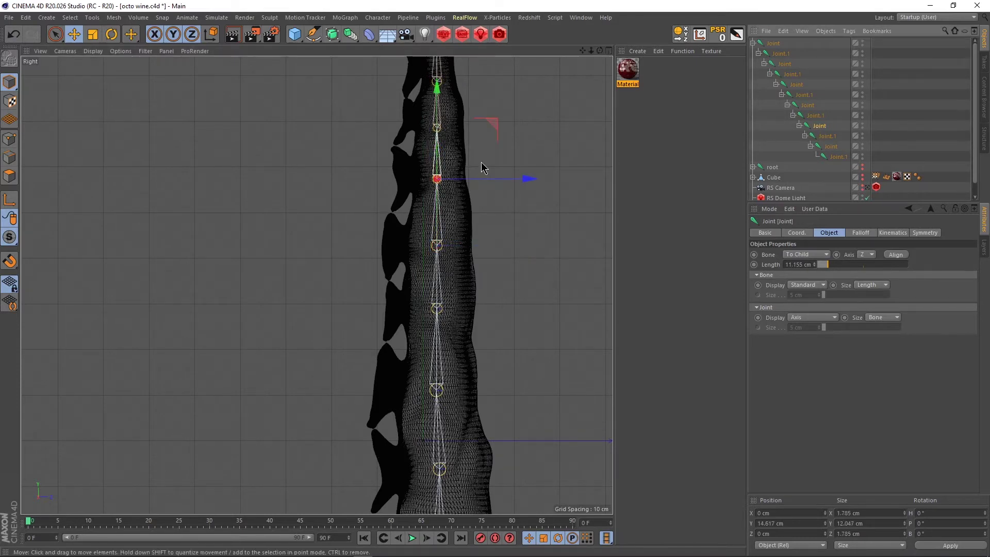
{"action": "left_click_drag", "start_coordinate": [494, 122], "coordinate": [496, 120]}
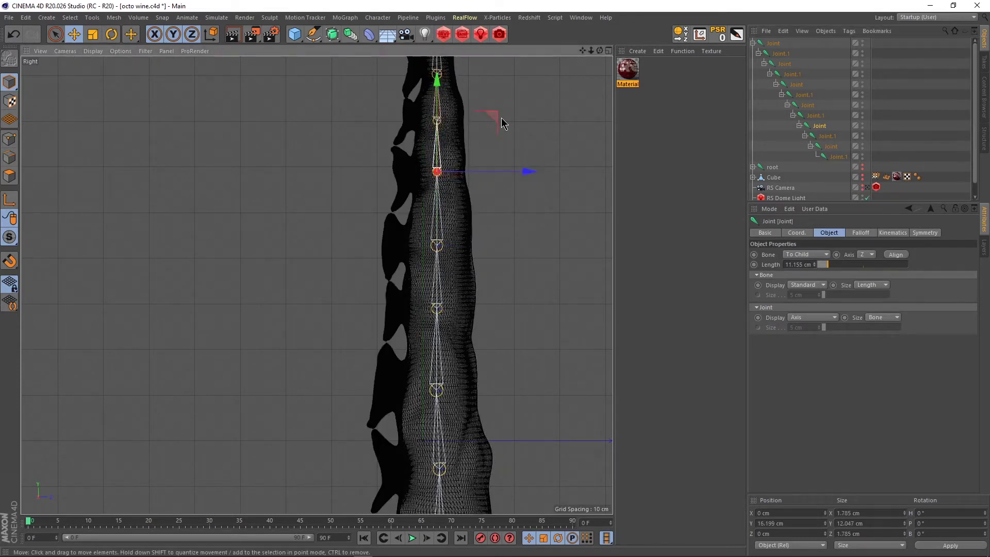
Nudge the tenth and eleventh joints near the tip into the mesh centre, offsetting the eleventh about 11.4 cm from its parent
{"action": "middle_click_drag", "start_coordinate": [502, 122], "coordinate": [515, 199], "text": "alt"}
{"action": "left_click", "coordinate": [821, 137]}
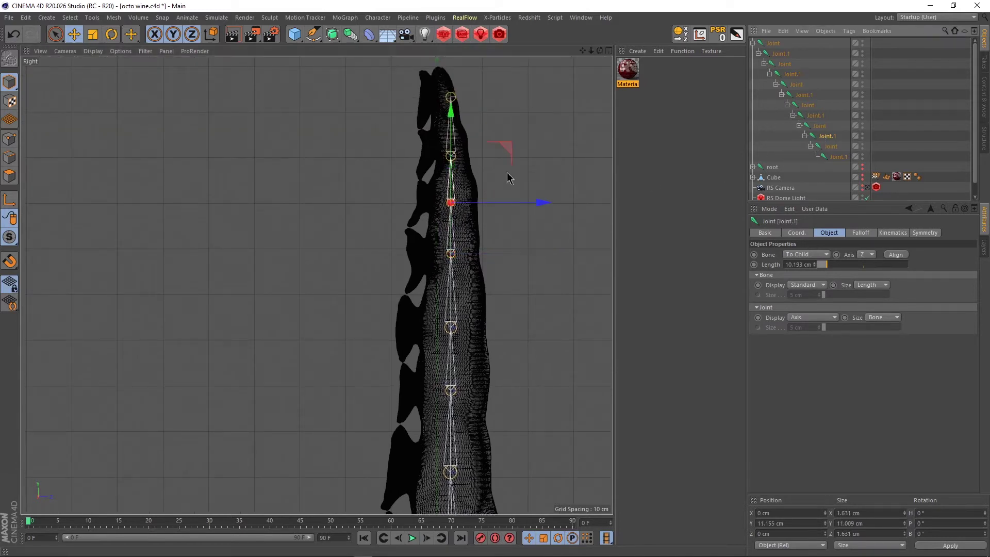
{"action": "left_click_drag", "start_coordinate": [507, 151], "coordinate": [506, 143]}
{"action": "left_click", "coordinate": [826, 146]}
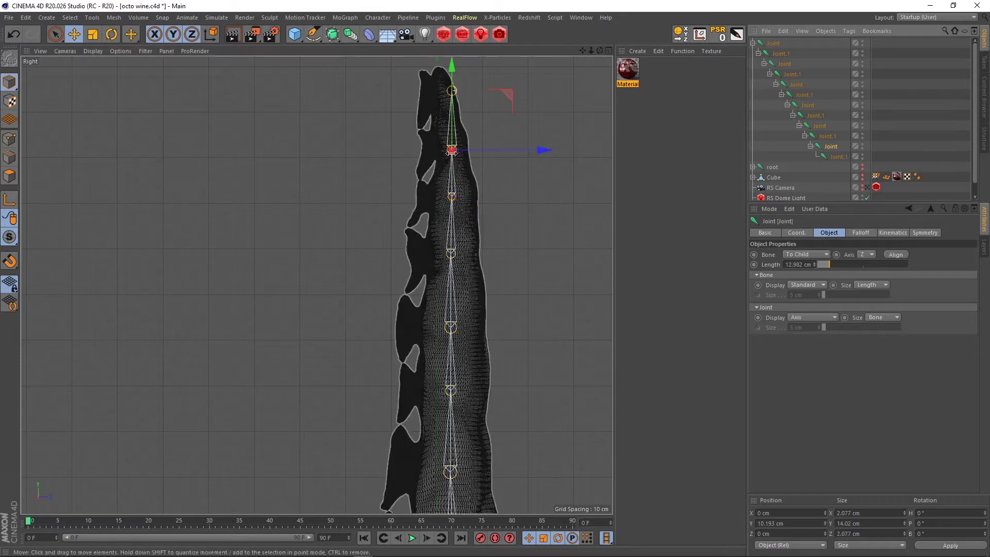
{"action": "left_click_drag", "start_coordinate": [504, 95], "coordinate": [512, 110]}
Shift the last joint about -2.0 cm in Z so it sits inside the tentacle's tip
{"action": "middle_click_drag", "start_coordinate": [512, 110], "coordinate": [513, 184], "text": "alt"}
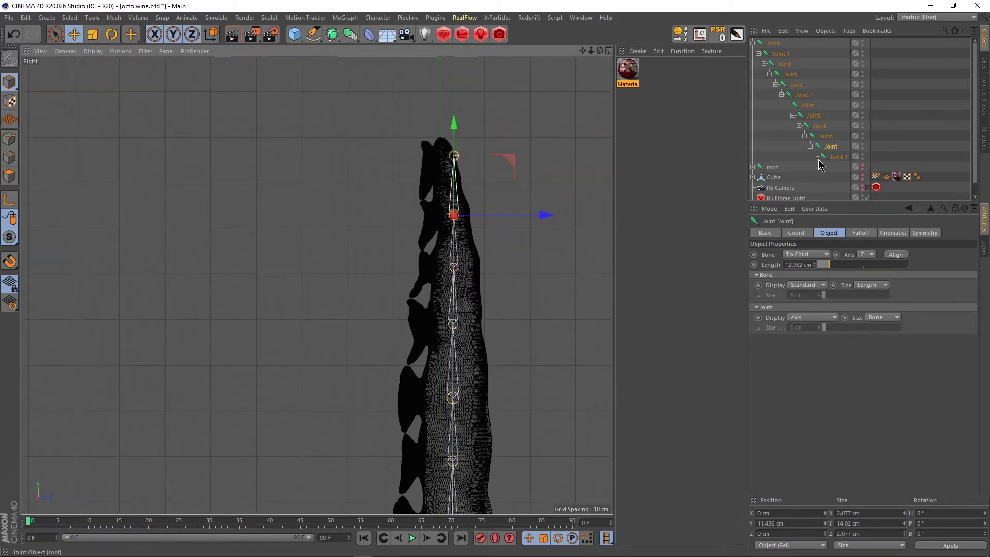
{"action": "left_click", "coordinate": [839, 157]}
{"action": "left_click_drag", "start_coordinate": [509, 97], "coordinate": [499, 96]}
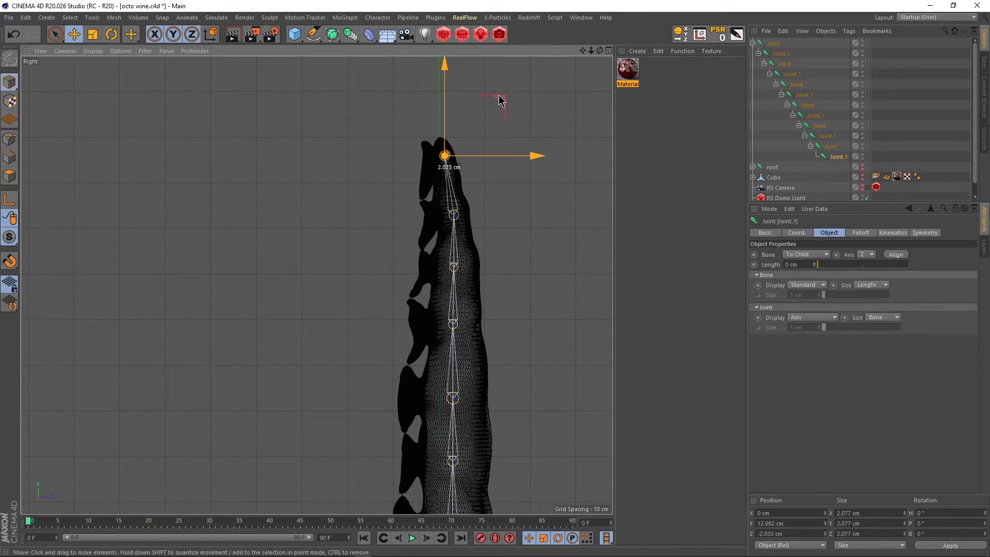
Show the perspective view, collapse the joint hierarchy, and place the Cube.1 mesh directly beneath it in the object list
{"action": "scroll", "coordinate": [511, 244], "scroll_direction": "down", "scroll_amount": 5}
{"action": "middle_click", "coordinate": [401, 337]}
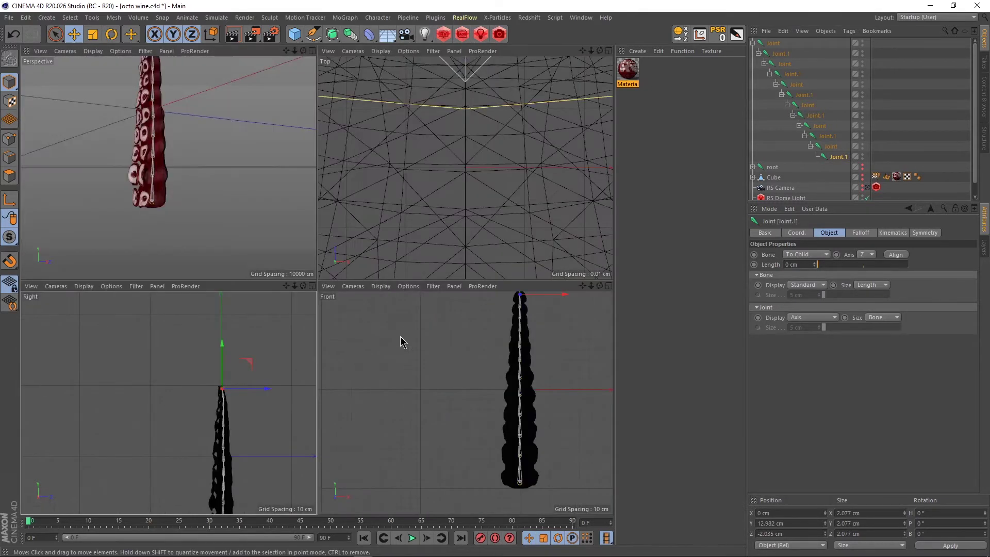
{"action": "middle_click", "coordinate": [196, 152]}
{"action": "scroll", "coordinate": [327, 219], "scroll_direction": "up", "scroll_amount": 5}
{"action": "left_click_drag", "start_coordinate": [327, 219], "coordinate": [310, 351], "text": "alt"}
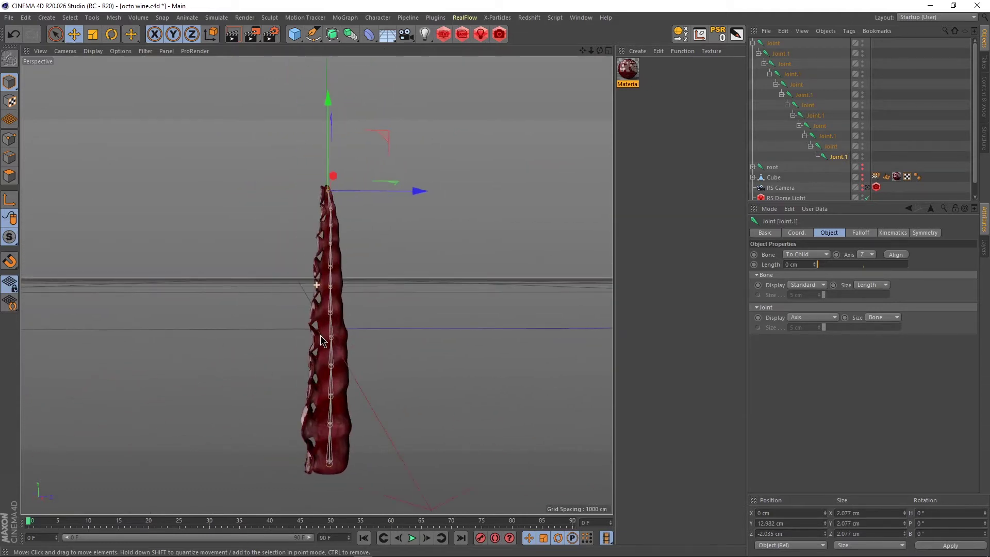
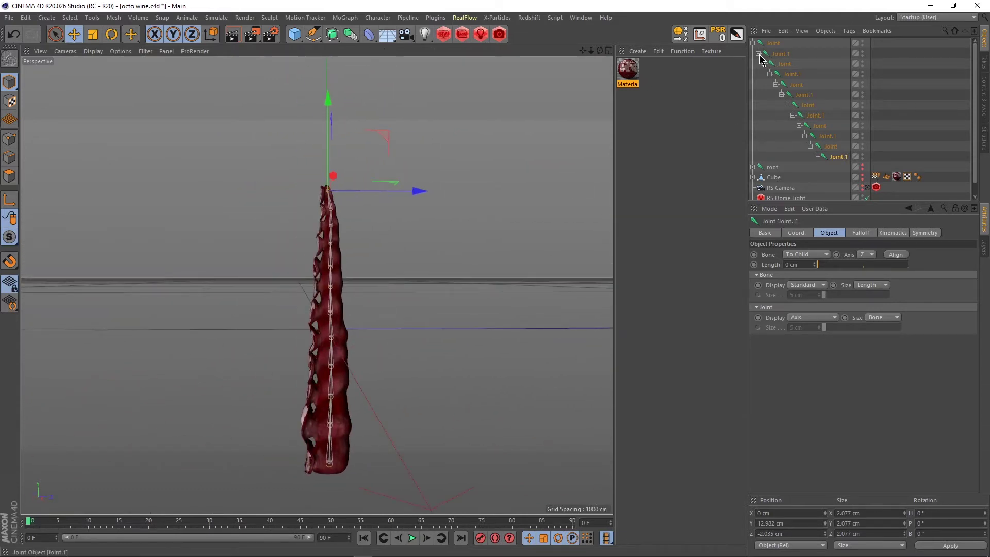
{"action": "scroll", "coordinate": [776, 153], "scroll_direction": "down", "scroll_amount": 1}
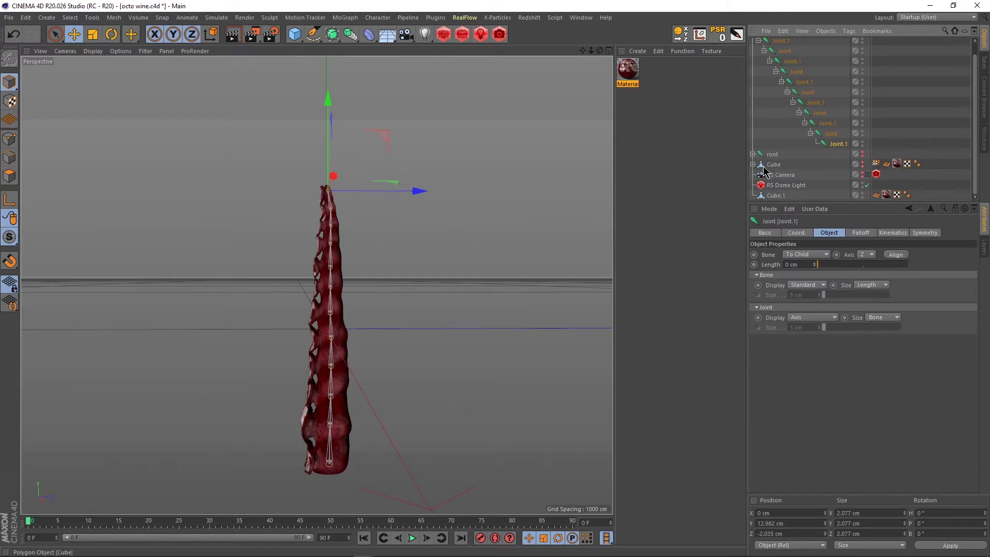
{"action": "scroll", "coordinate": [760, 59], "scroll_direction": "up", "scroll_amount": 1}
{"action": "left_click", "coordinate": [754, 44]}
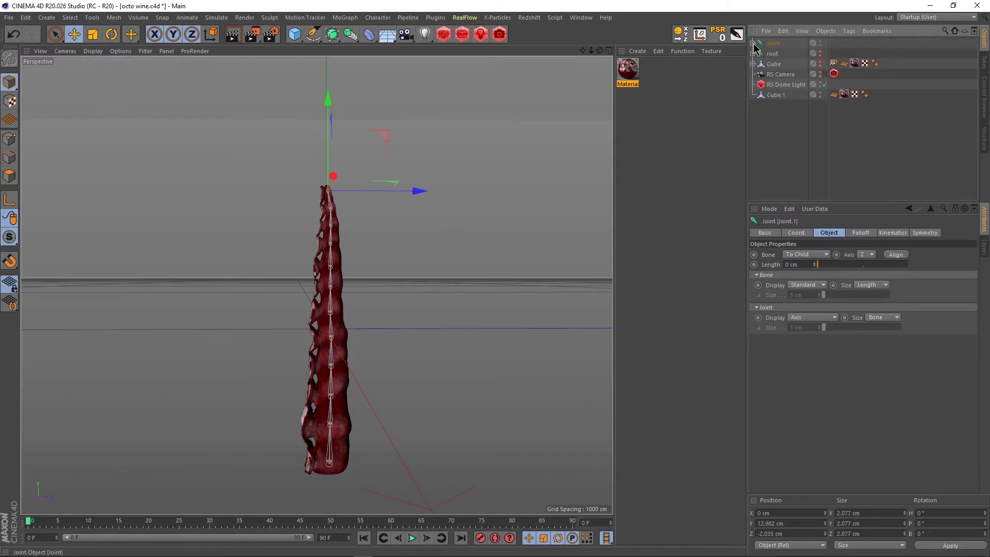
{"action": "left_click_drag", "start_coordinate": [776, 96], "coordinate": [770, 49]}
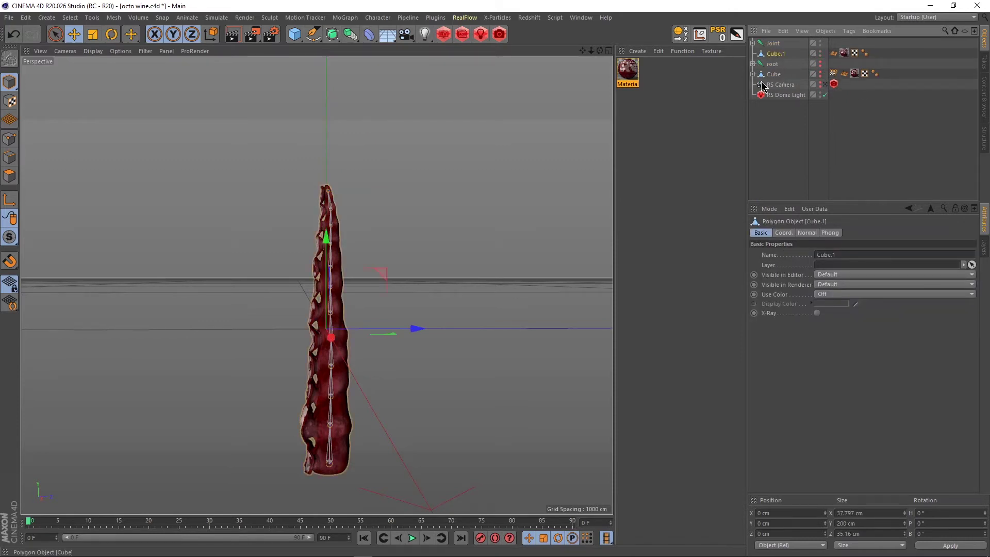
Hide the Cube.1 tentacle mesh briefly to examine the joint chain alone, and show it again
{"action": "left_click", "coordinate": [773, 43]}
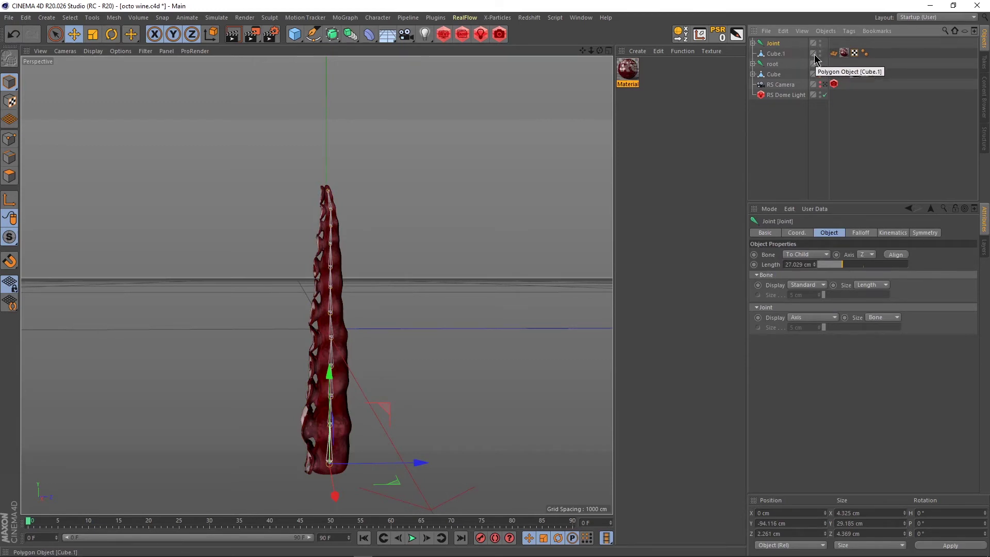
{"action": "left_click", "coordinate": [780, 55]}
{"action": "left_click", "coordinate": [820, 55], "text": "ctrl"}
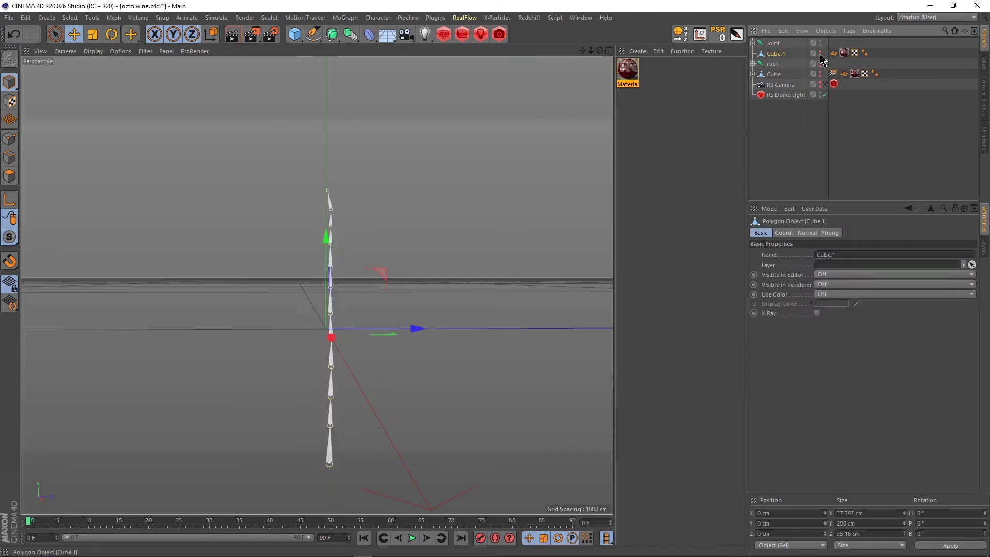
{"action": "left_click", "coordinate": [820, 54], "text": "ctrl"}
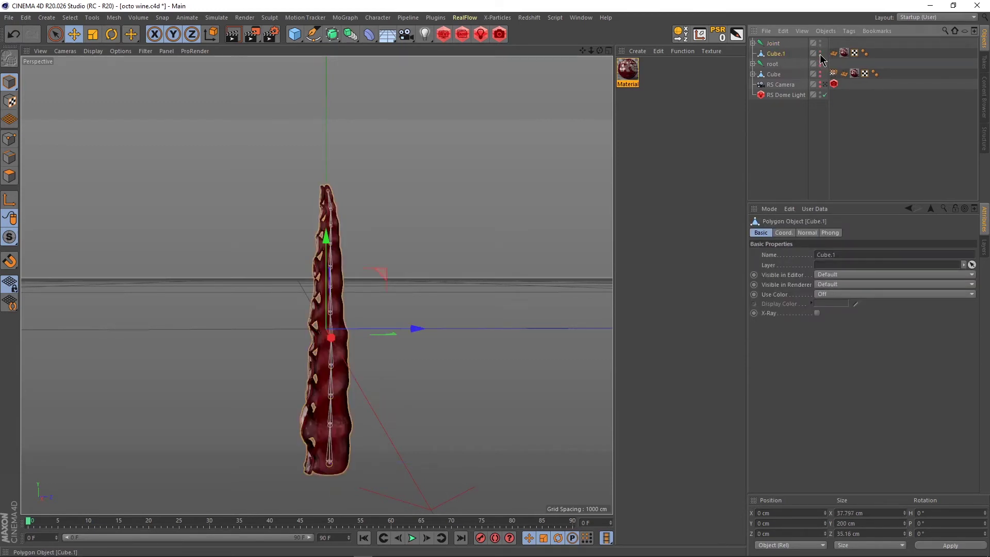
Select all twelve joints from root to tip together with the Cube.1 mesh and bind them
{"action": "left_click", "coordinate": [767, 44]}
{"action": "left_click", "coordinate": [754, 43]}
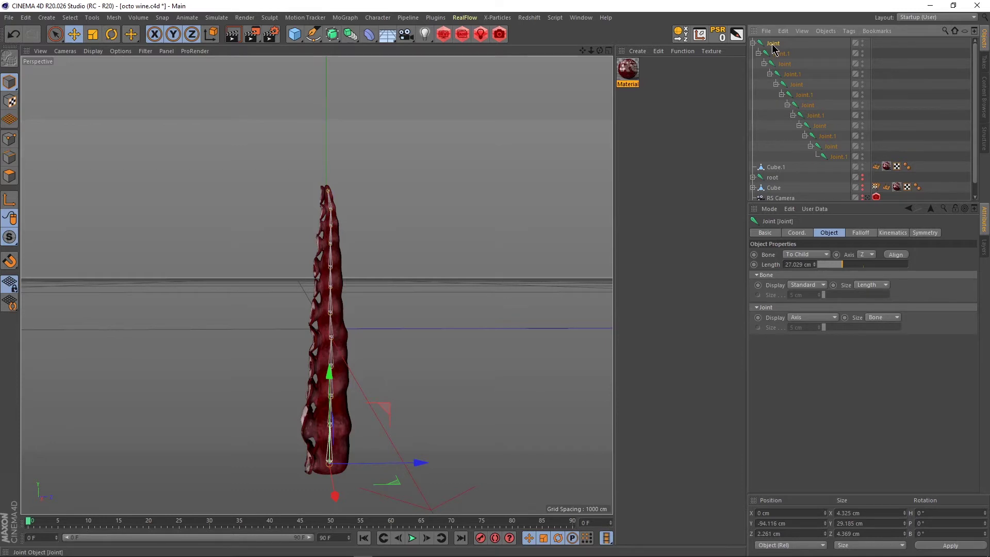
{"action": "left_click", "coordinate": [837, 157], "text": "shift"}
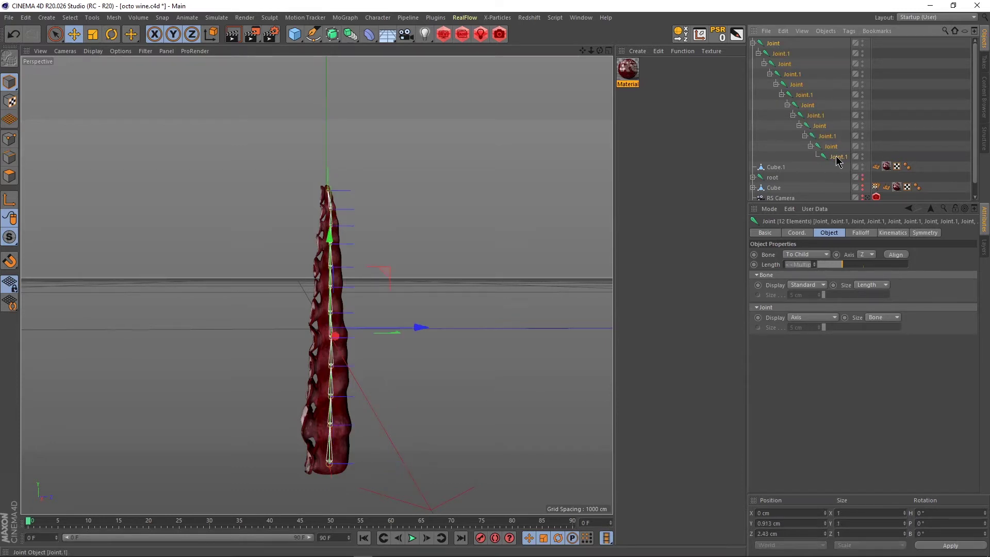
{"action": "left_click", "coordinate": [776, 168], "text": "ctrl"}
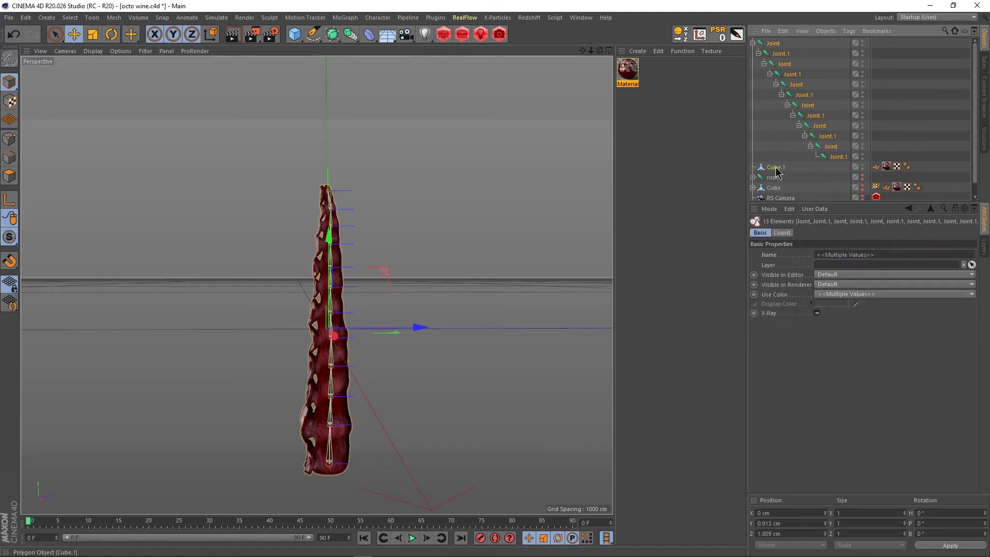
{"action": "left_click", "coordinate": [378, 17]}
{"action": "mouse_move", "coordinate": [383, 36]}
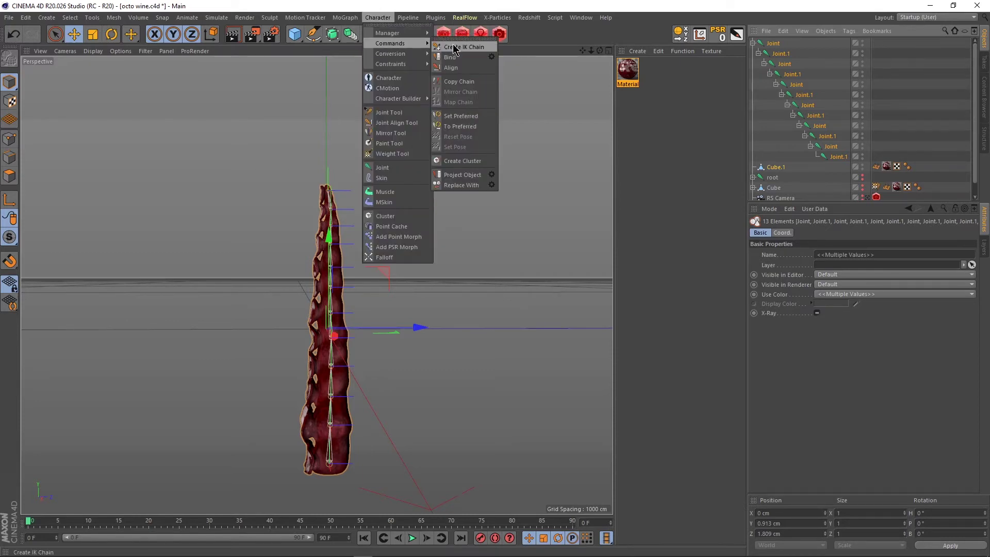
{"action": "left_click", "coordinate": [456, 58]}
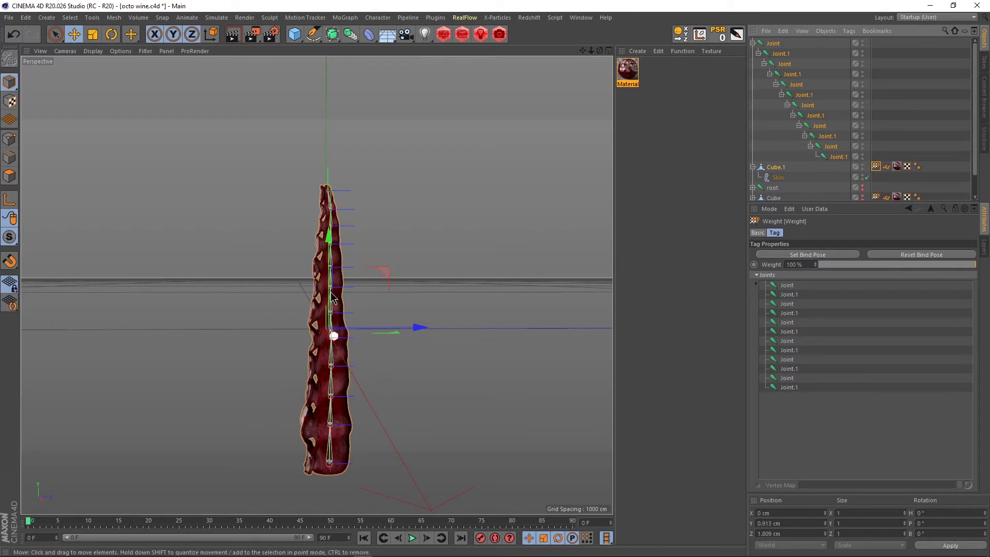
Examine the Skin deformer's included objects, coordinates and object properties under the Cube.1 mesh
{"action": "left_click_drag", "start_coordinate": [269, 376], "coordinate": [330, 380], "text": "alt"}
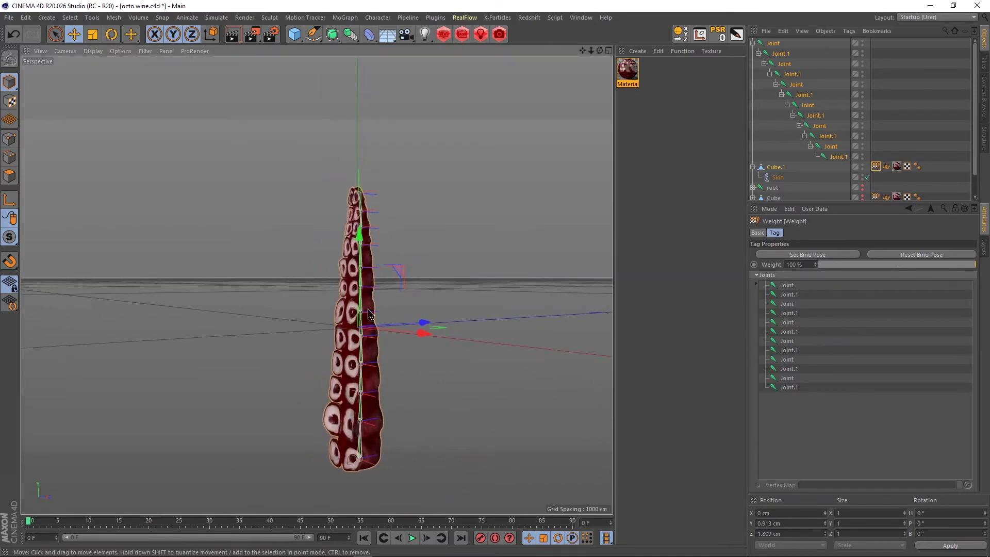
{"action": "left_click", "coordinate": [777, 179]}
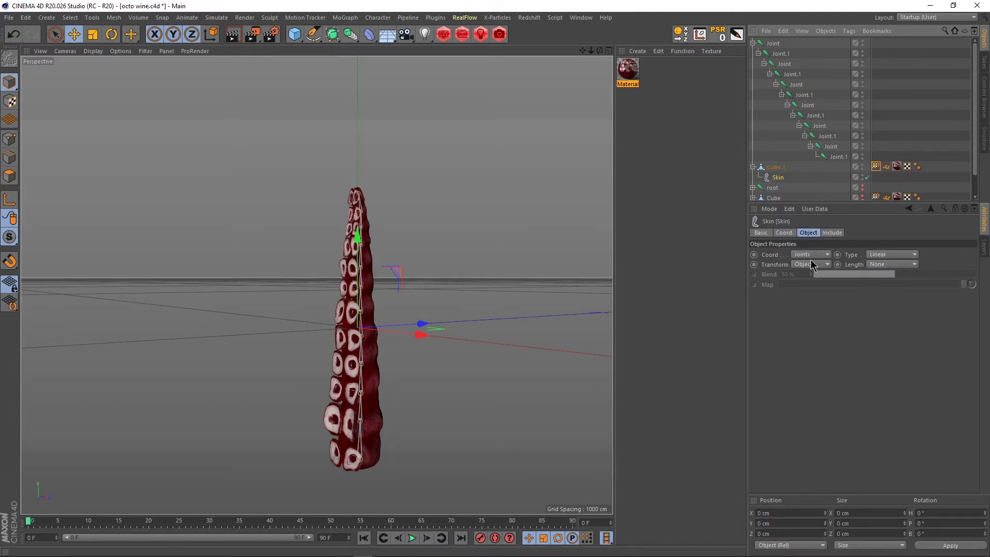
{"action": "left_click", "coordinate": [832, 232]}
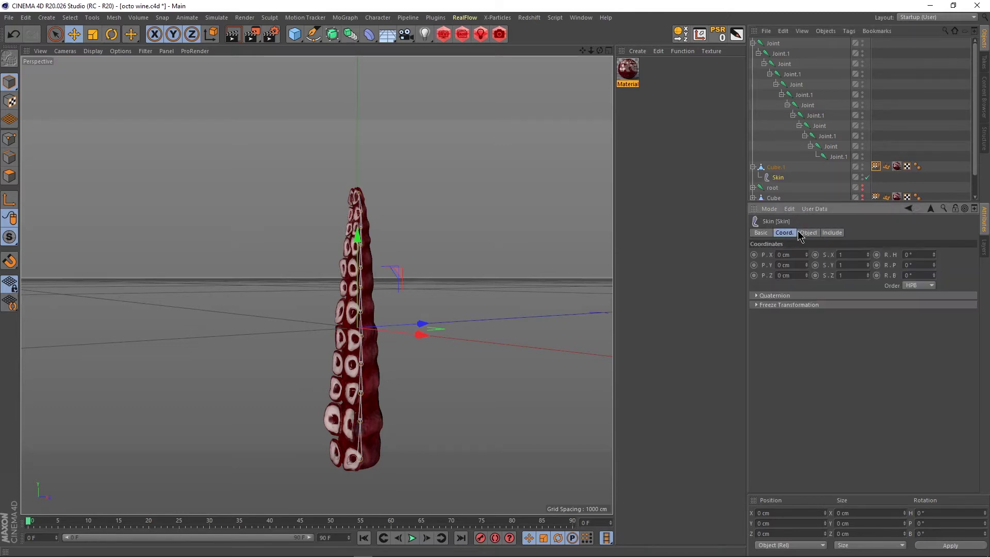
{"action": "left_click", "coordinate": [808, 232]}
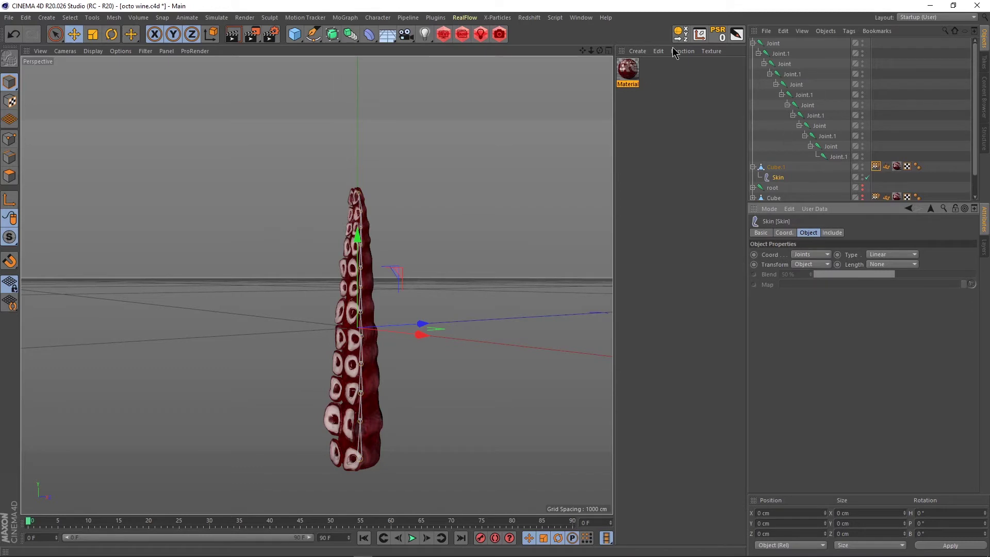
Collapse the joint hierarchy, move the root joint about -57.8 cm in X to test the binding, and undo the move
{"action": "left_click", "coordinate": [773, 45]}
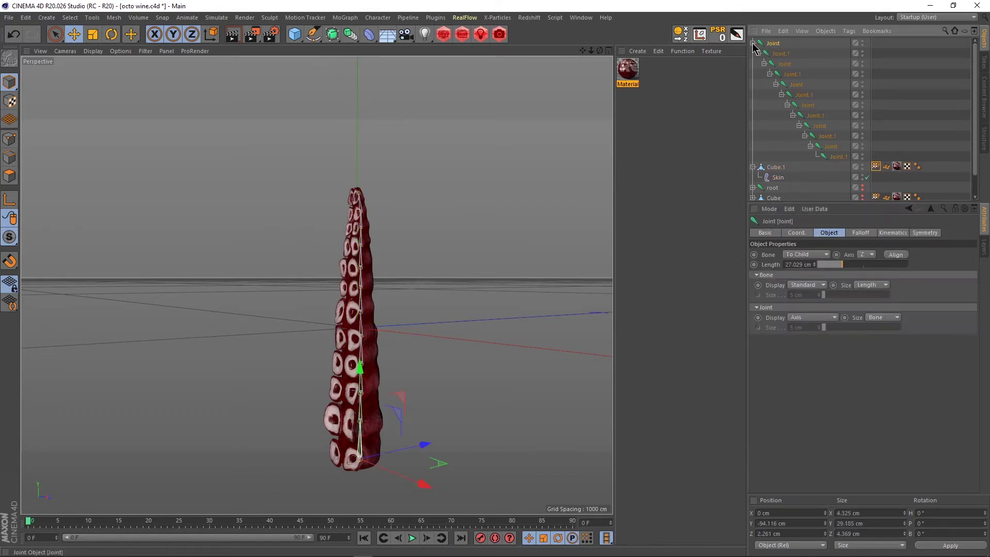
{"action": "left_click", "coordinate": [753, 44]}
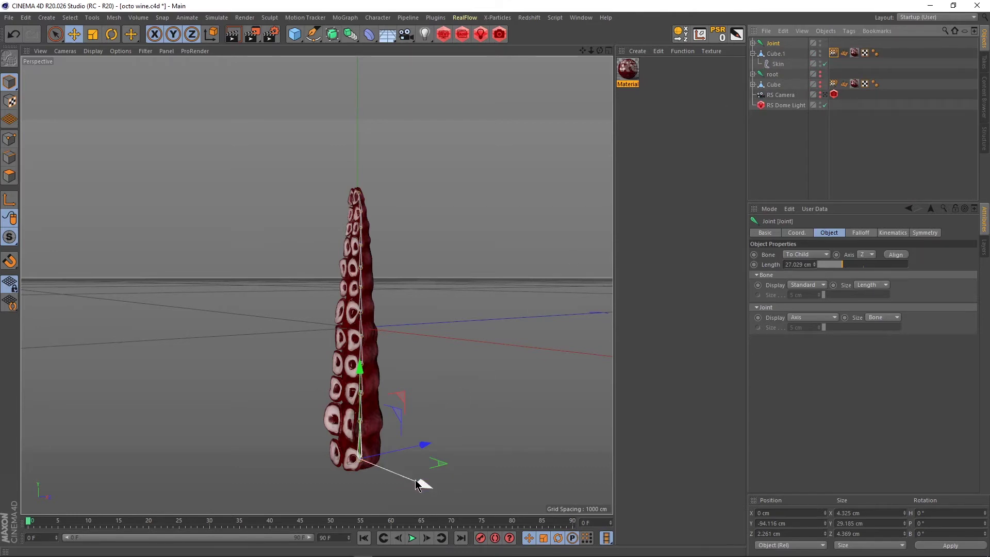
{"action": "left_click_drag", "start_coordinate": [420, 479], "coordinate": [396, 392]}
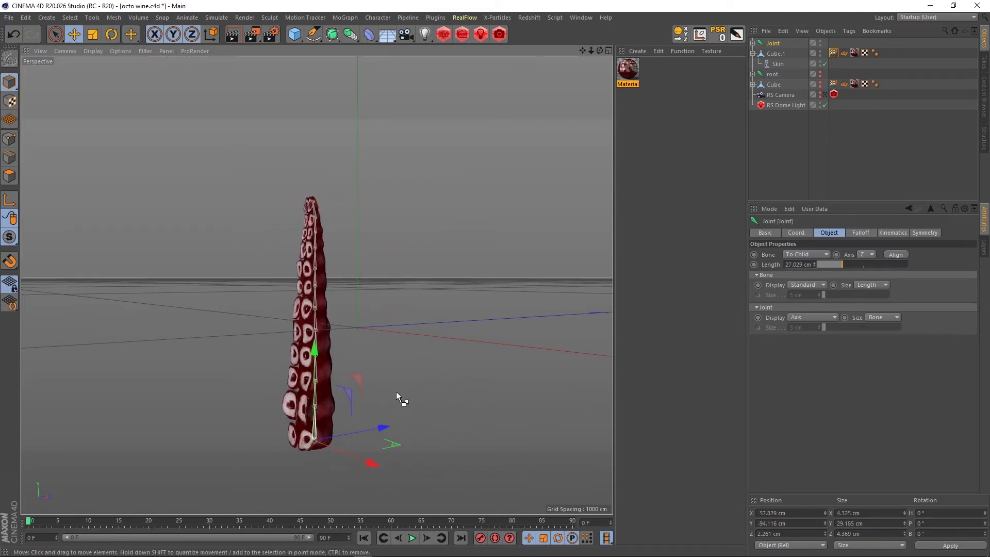
{"action": "key", "text": "ctrl+z"}
Display the Cube.1 mesh's joint weights with the Weight Tool, examine their distribution from base to tip, and deselect the mesh
{"action": "left_click_drag", "start_coordinate": [364, 330], "coordinate": [403, 309], "text": "alt"}
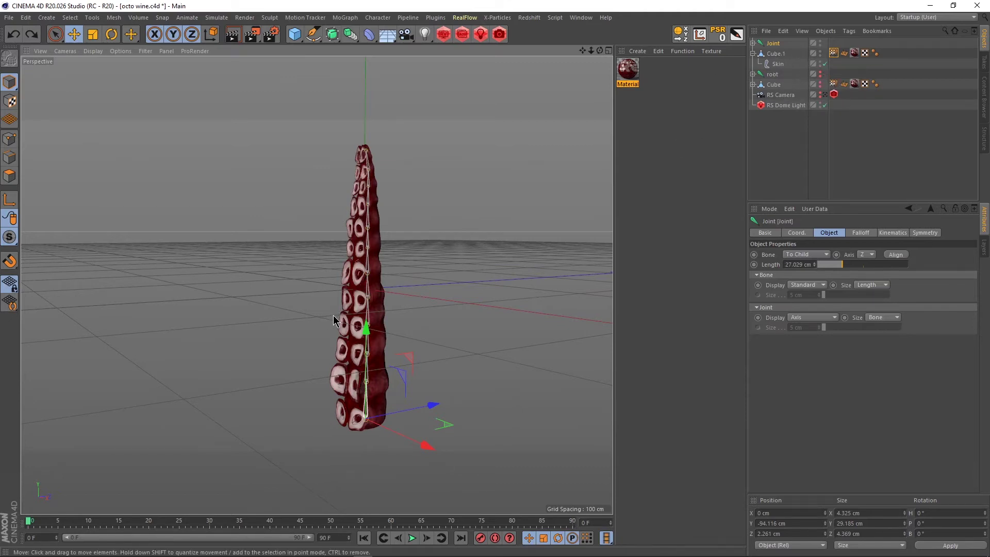
{"action": "left_click_drag", "start_coordinate": [341, 326], "coordinate": [296, 325], "text": "alt"}
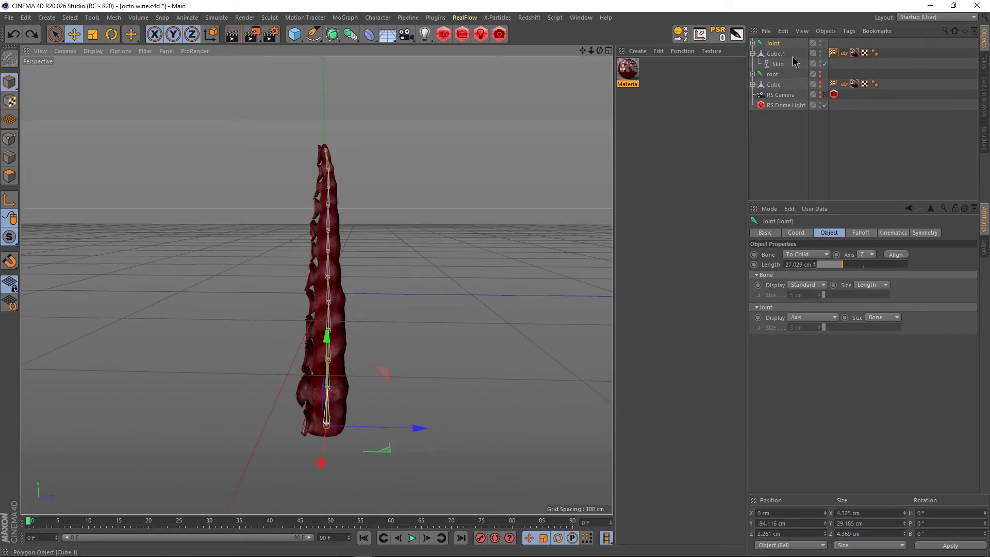
{"action": "double_click", "coordinate": [835, 53]}
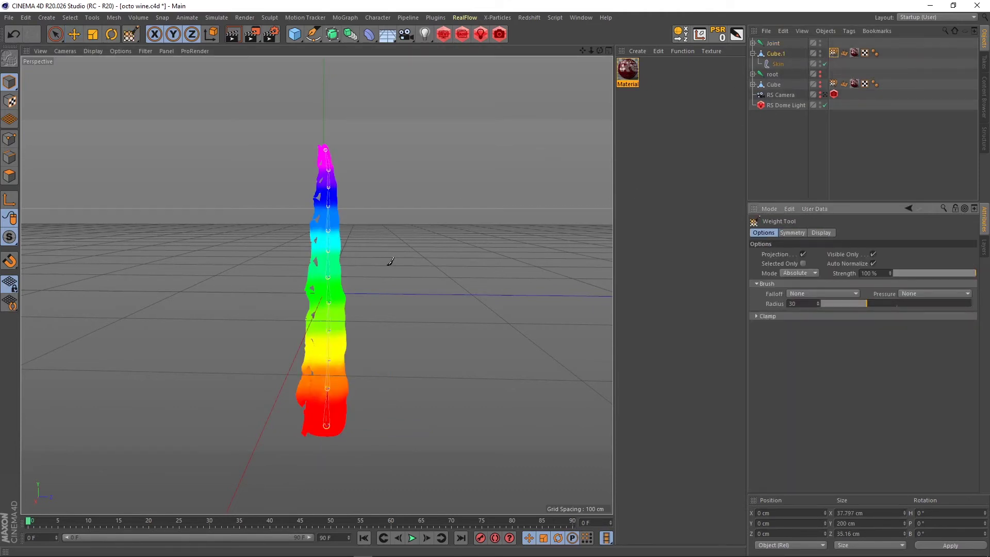
{"action": "left_click_drag", "start_coordinate": [268, 382], "coordinate": [314, 372], "text": "alt"}
{"action": "scroll", "coordinate": [361, 372], "scroll_direction": "up", "scroll_amount": 10}
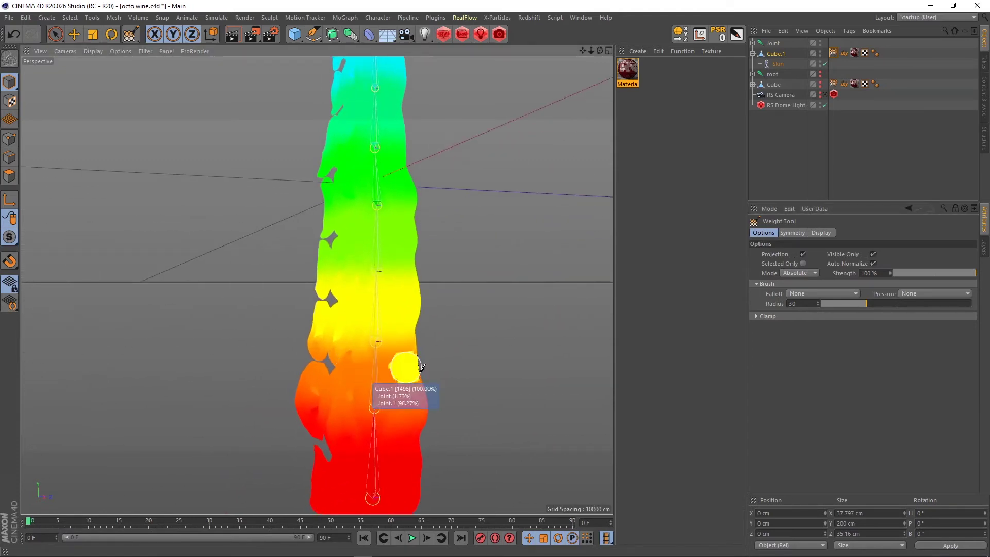
{"action": "left_click_drag", "start_coordinate": [422, 367], "coordinate": [435, 259], "text": "alt"}
{"action": "key", "text": "h"}
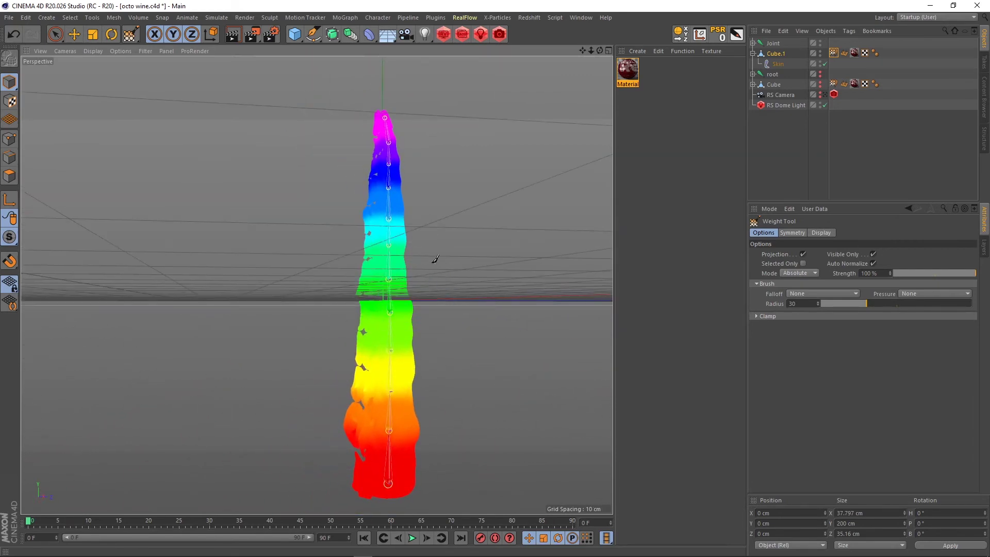
{"action": "left_click_drag", "start_coordinate": [460, 296], "coordinate": [453, 247], "text": "alt"}
{"action": "mouse_move", "coordinate": [413, 360]}
{"action": "left_mouse_down", "text": "alt"}
{"action": "mouse_move", "coordinate": [504, 363]}
{"action": "mouse_move", "coordinate": [478, 303]}
{"action": "mouse_move", "coordinate": [360, 360]}
{"action": "mouse_move", "coordinate": [403, 344]}
{"action": "mouse_move", "coordinate": [444, 310]}
{"action": "mouse_move", "coordinate": [384, 303]}
{"action": "mouse_move", "coordinate": [400, 311]}
{"action": "mouse_move", "coordinate": [383, 357]}
{"action": "left_mouse_up", "text": "alt"}
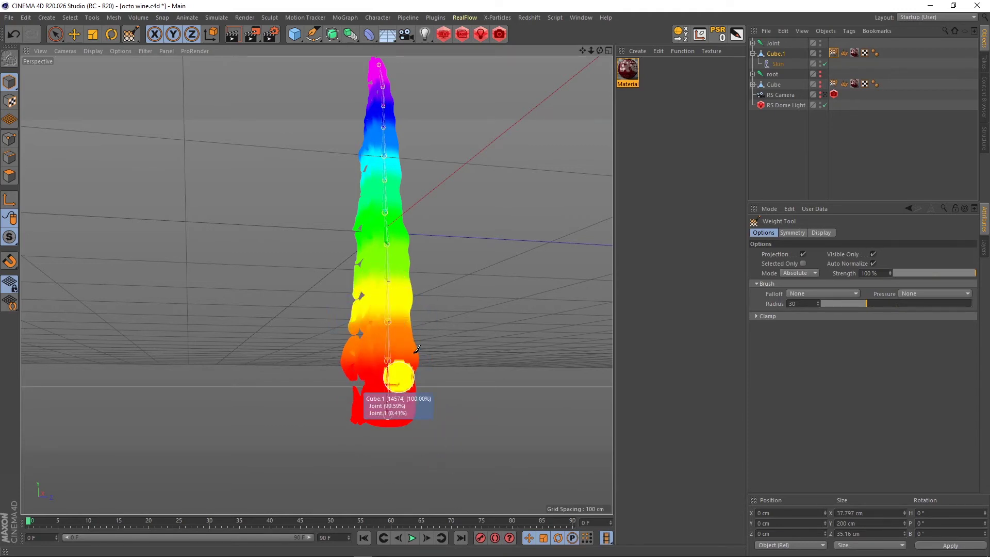
{"action": "mouse_move", "coordinate": [430, 298]}
{"action": "left_mouse_down", "text": "alt"}
{"action": "mouse_move", "coordinate": [471, 321]}
{"action": "mouse_move", "coordinate": [426, 316]}
{"action": "left_mouse_up", "text": "alt"}
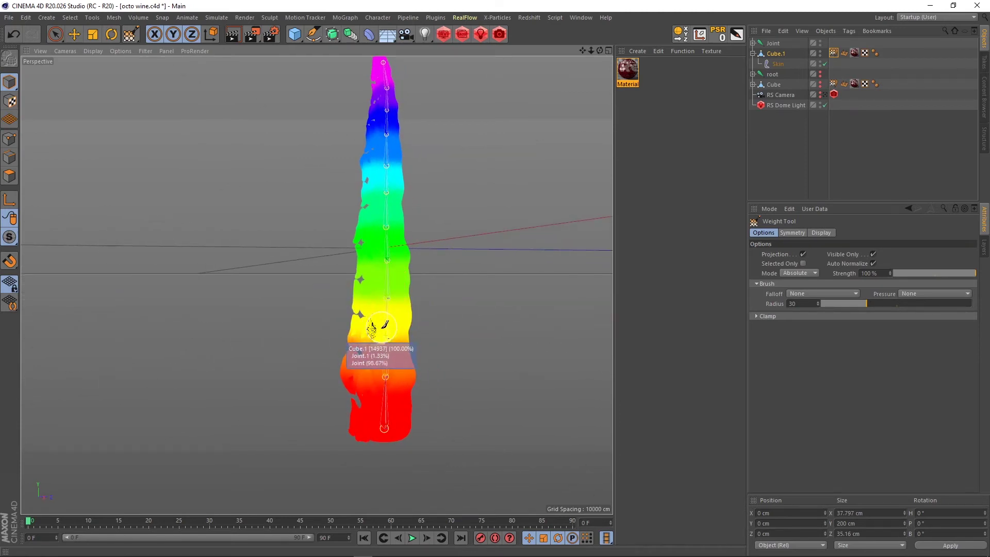
{"action": "scroll", "coordinate": [391, 328], "scroll_direction": "up", "scroll_amount": 3}
{"action": "scroll", "coordinate": [391, 329], "scroll_direction": "down", "scroll_amount": 3}
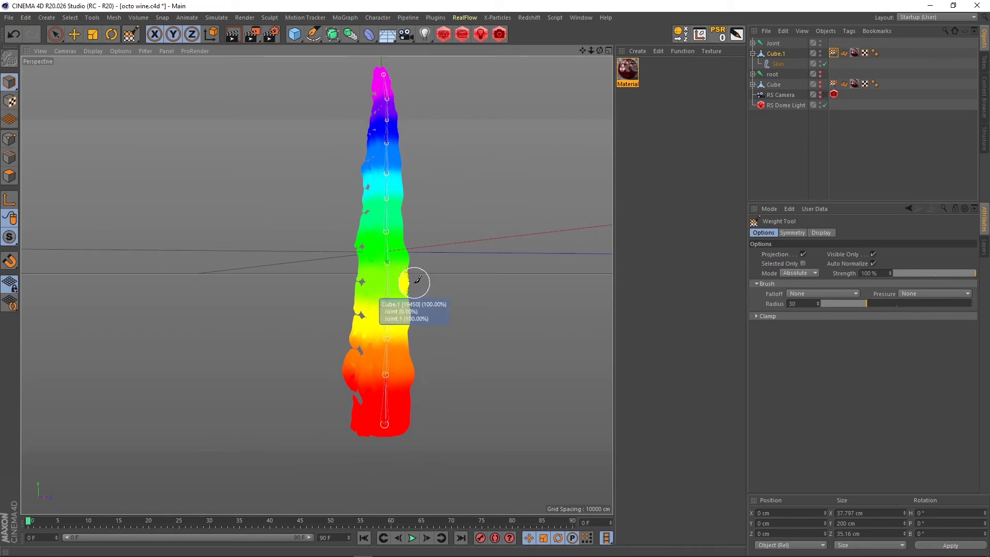
{"action": "left_click_drag", "start_coordinate": [411, 280], "coordinate": [409, 278]}
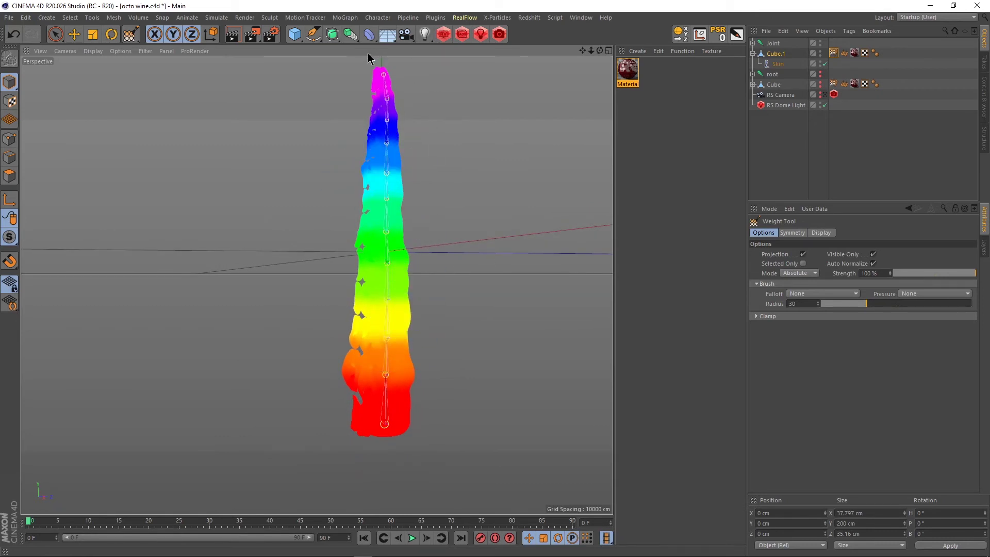
{"action": "left_click_drag", "start_coordinate": [433, 229], "coordinate": [403, 266], "text": "alt"}
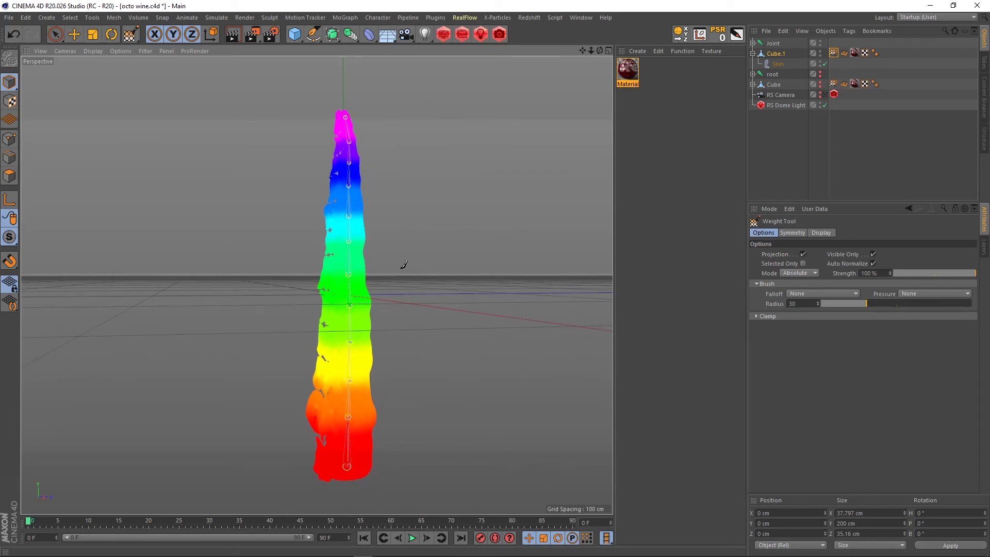
{"action": "left_click", "coordinate": [799, 123]}
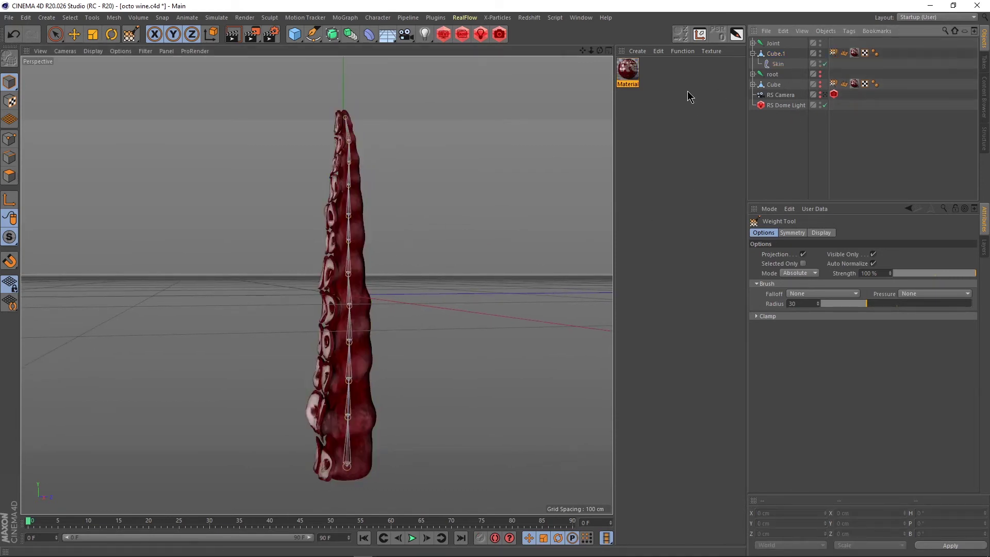
Expand the joint hierarchy and add an IK character tag to the root joint
{"action": "left_click", "coordinate": [753, 43]}
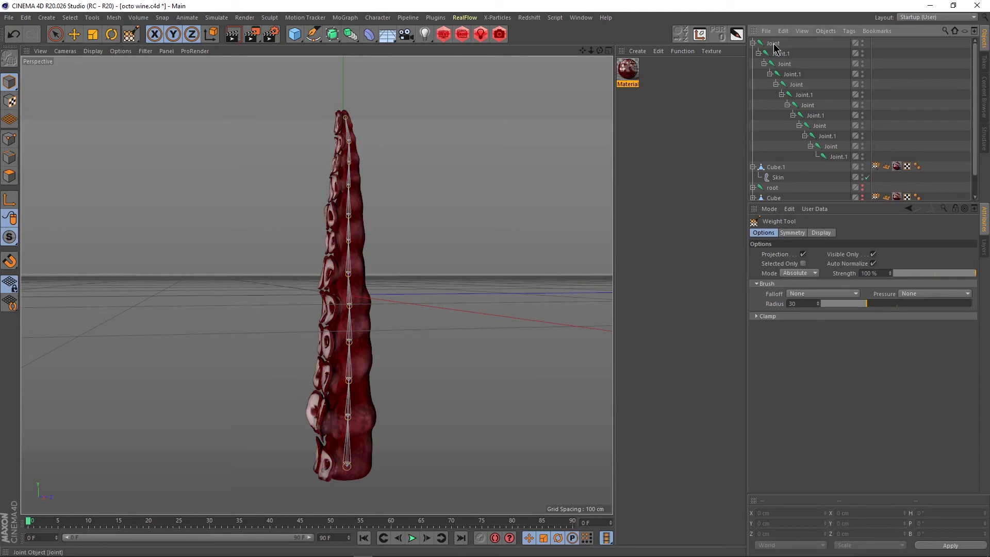
{"action": "left_click", "coordinate": [774, 44]}
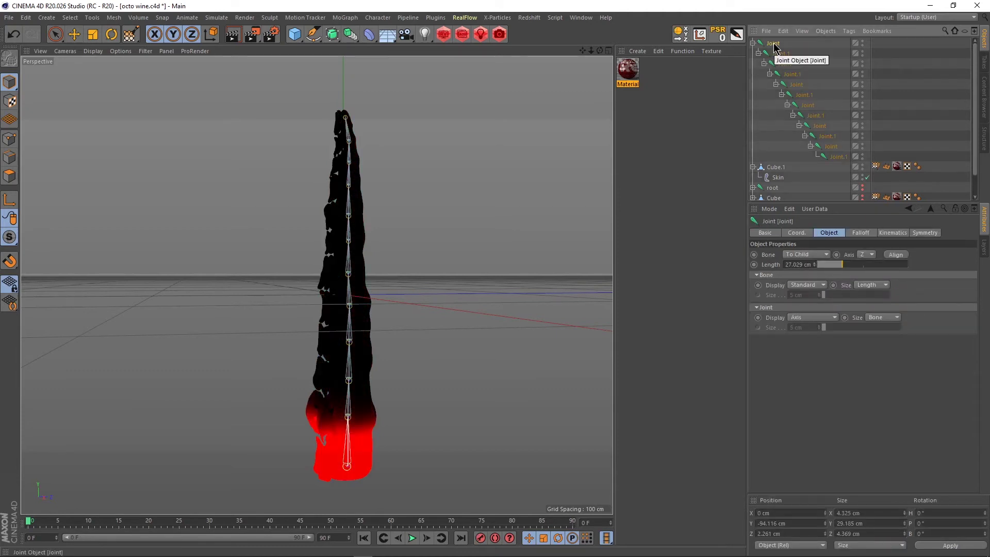
{"action": "left_click", "coordinate": [849, 31]}
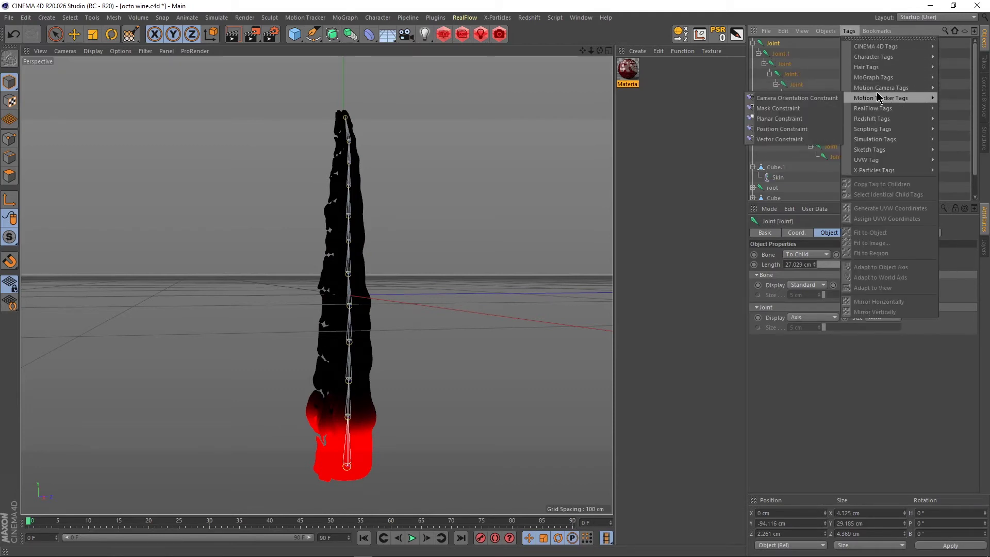
{"action": "mouse_move", "coordinate": [872, 57]}
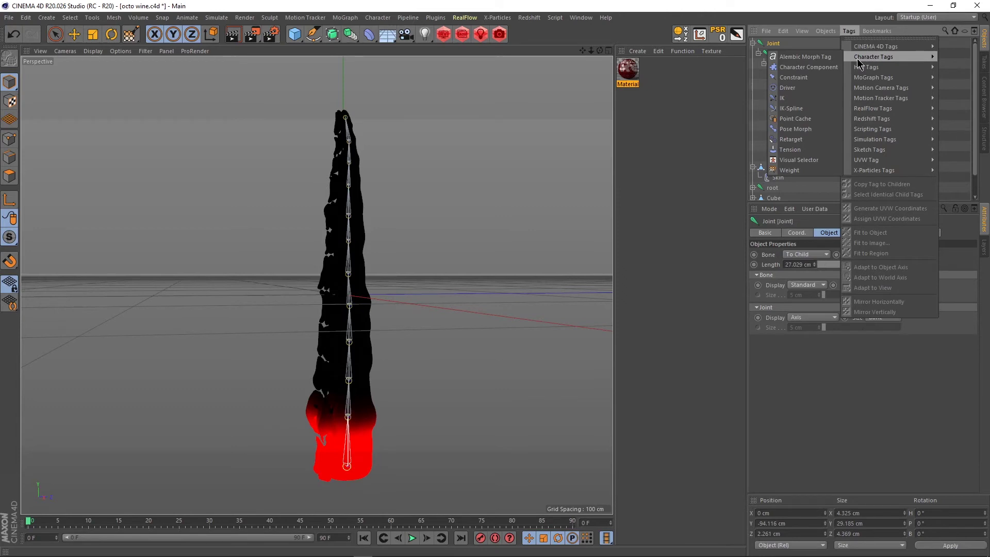
{"action": "left_click", "coordinate": [784, 99]}
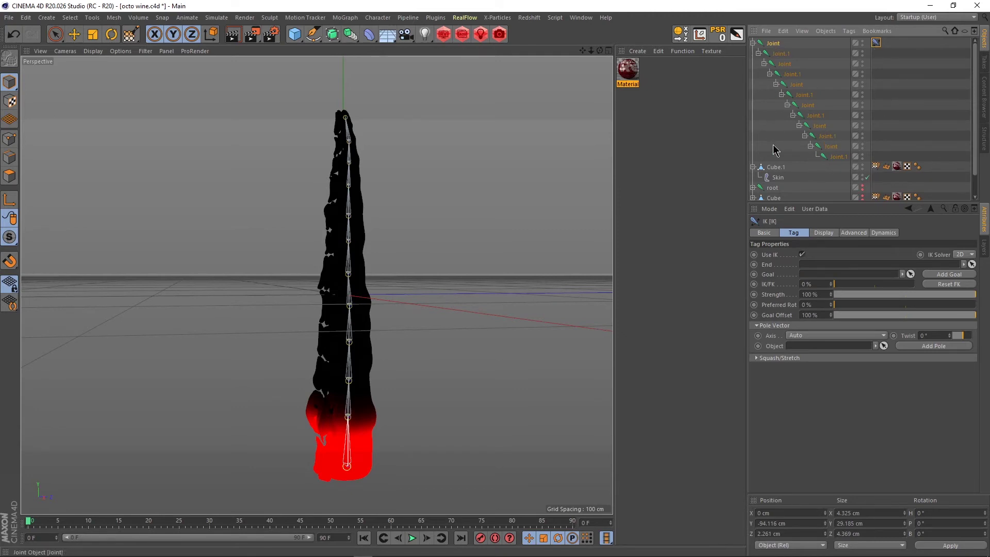
Assign the second-to-last joint as the end of the root joint's IK tag and enable the tag's dynamics
{"action": "left_click", "coordinate": [74, 34]}
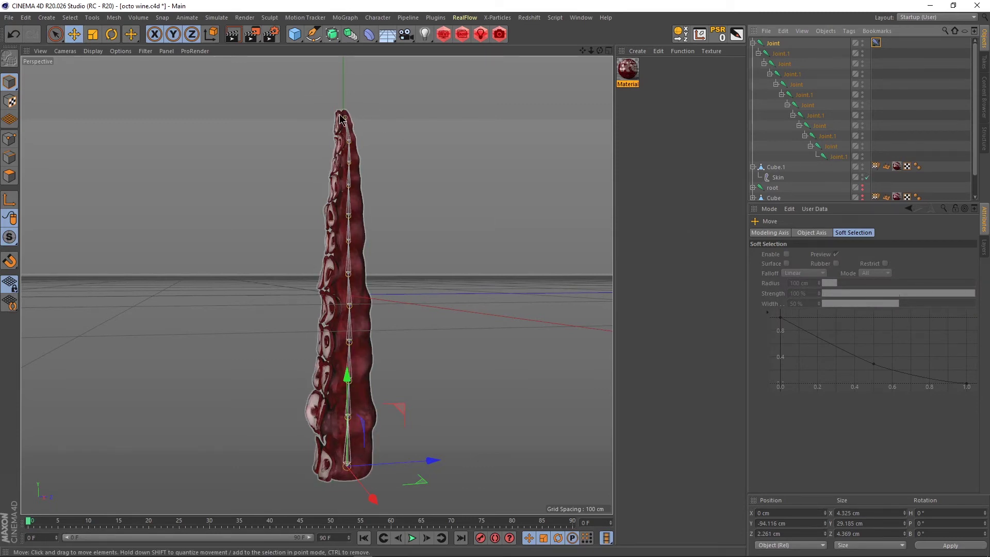
{"action": "left_click", "coordinate": [837, 157]}
{"action": "left_click", "coordinate": [831, 147]}
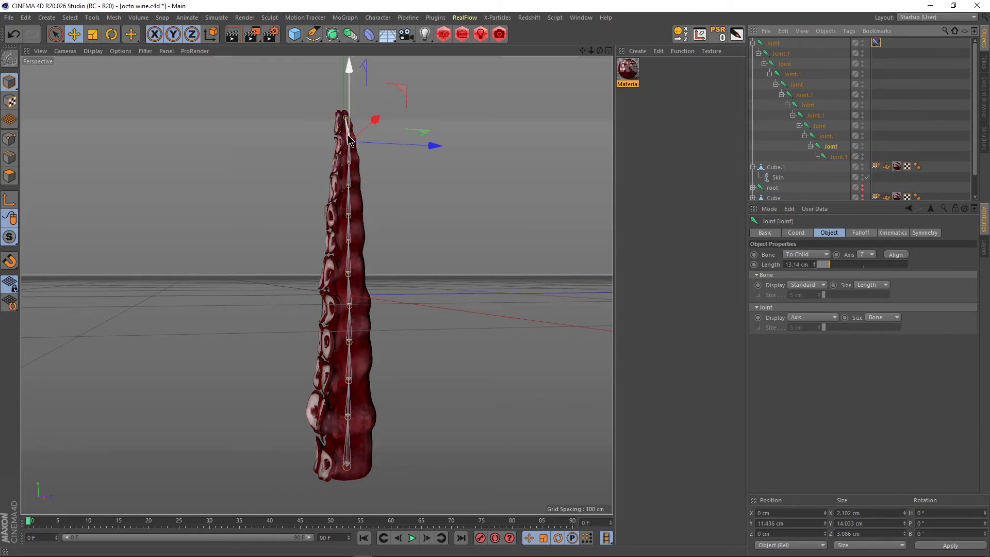
{"action": "left_click", "coordinate": [876, 43]}
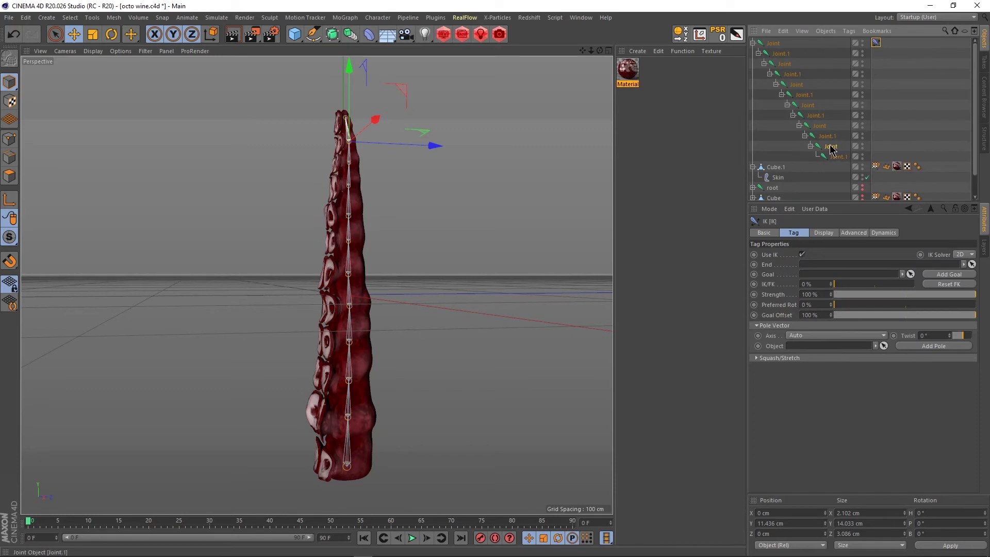
{"action": "left_click_drag", "start_coordinate": [831, 149], "coordinate": [842, 197]}
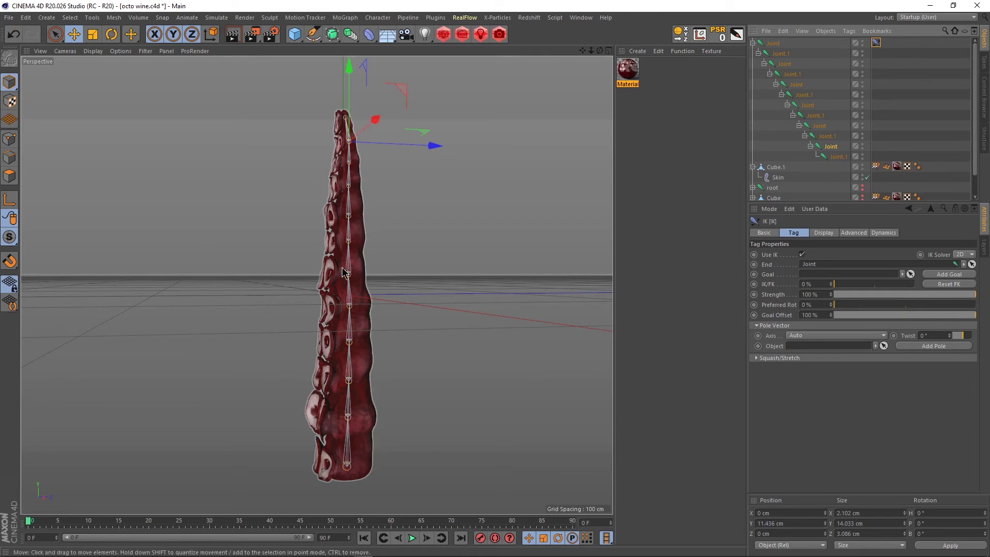
{"action": "left_click", "coordinate": [883, 233]}
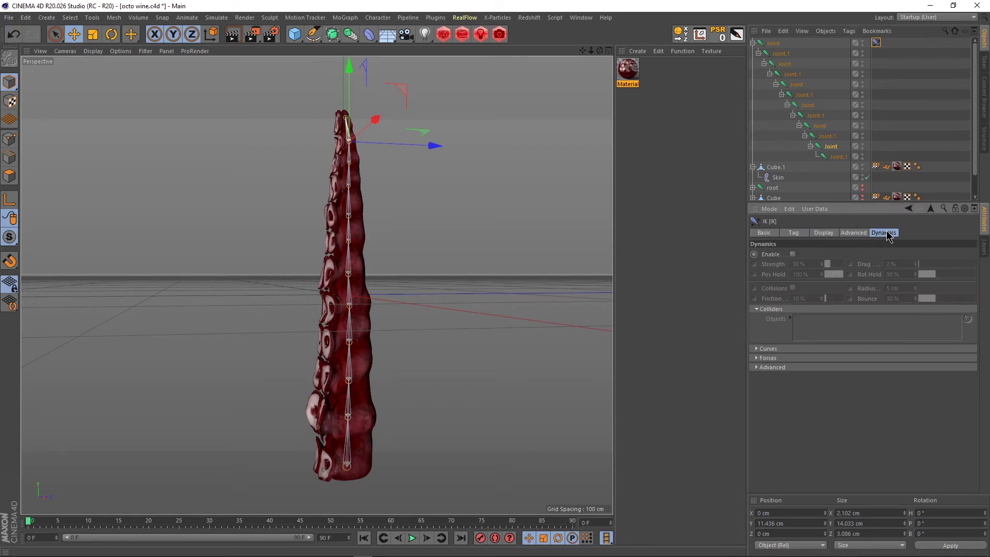
{"action": "left_click", "coordinate": [793, 255]}
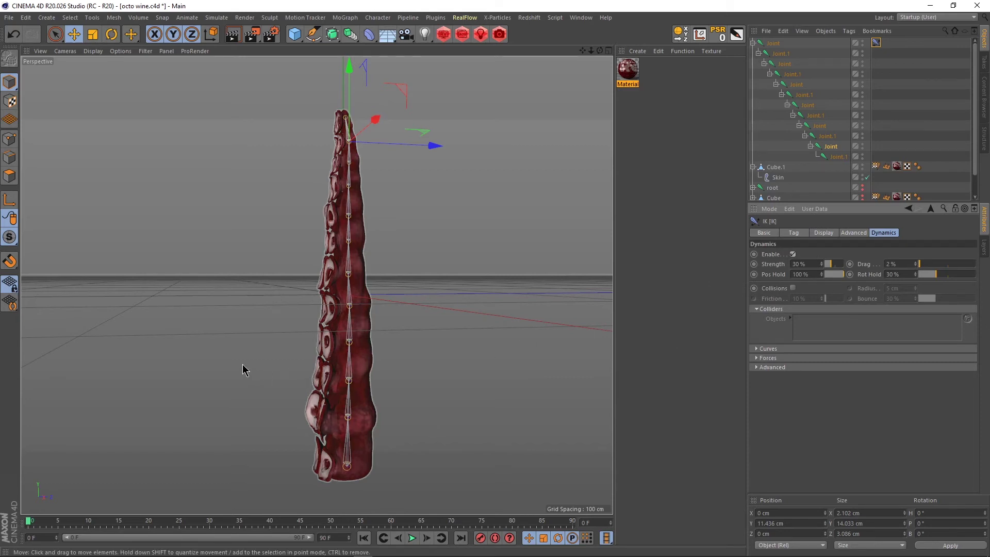
Extend the animation to 500 frames and show the full 500-frame range in the timeline
{"action": "left_click_drag", "start_coordinate": [242, 364], "coordinate": [406, 445], "text": "alt"}
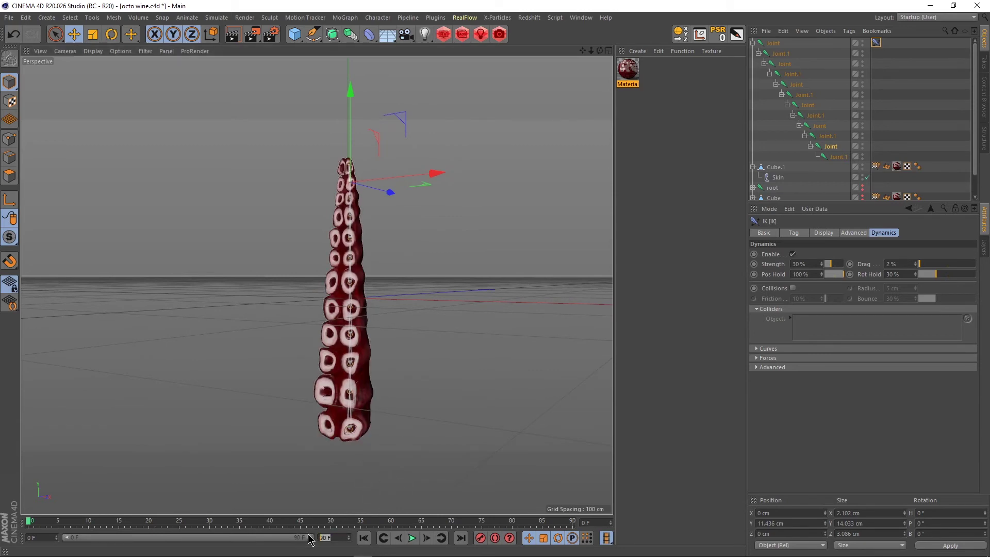
{"action": "type", "text": "500"}
{"action": "key", "text": "Return"}
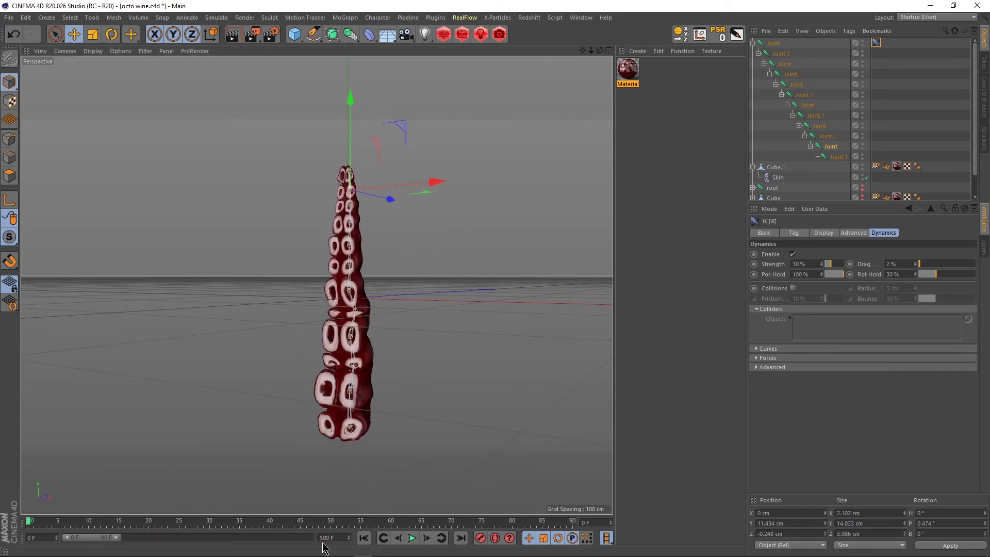
{"action": "left_click_drag", "start_coordinate": [116, 538], "coordinate": [311, 538]}
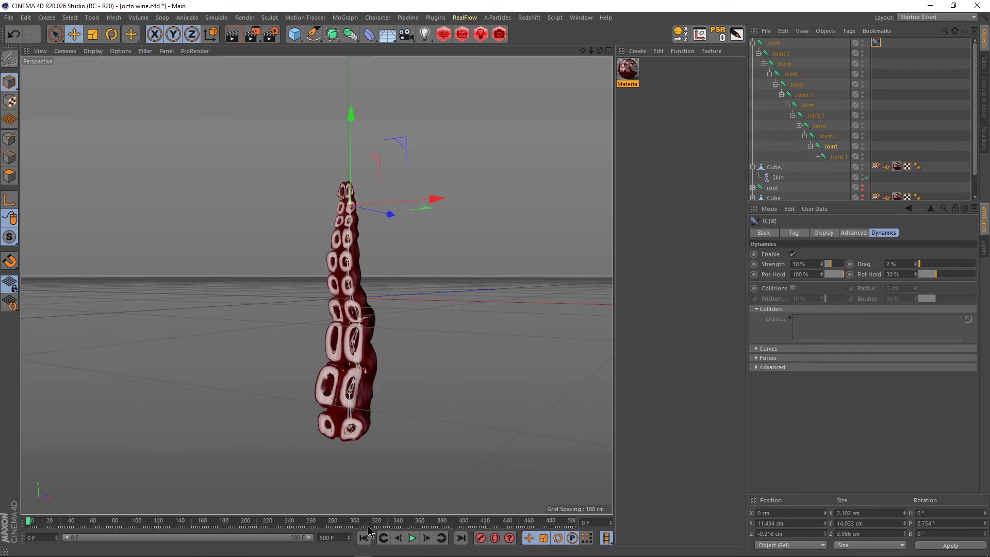
Play the animation and examine the tentacle's dynamic motion from the side
{"action": "left_click", "coordinate": [413, 538]}
{"action": "scroll", "coordinate": [350, 363], "scroll_direction": "down", "scroll_amount": 3}
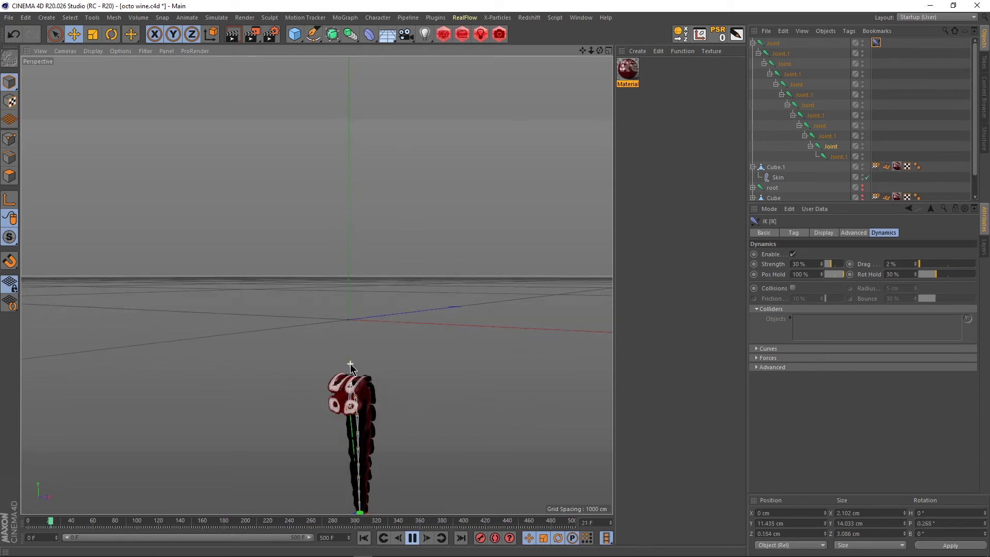
{"action": "left_click_drag", "start_coordinate": [317, 404], "coordinate": [253, 405], "text": "alt"}
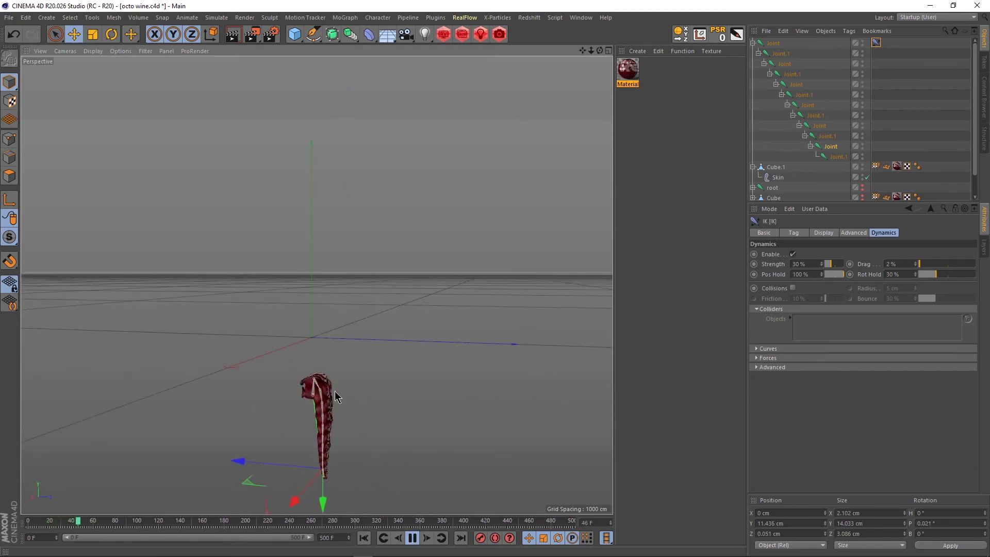
{"action": "left_click_drag", "start_coordinate": [335, 397], "coordinate": [355, 269], "text": "alt"}
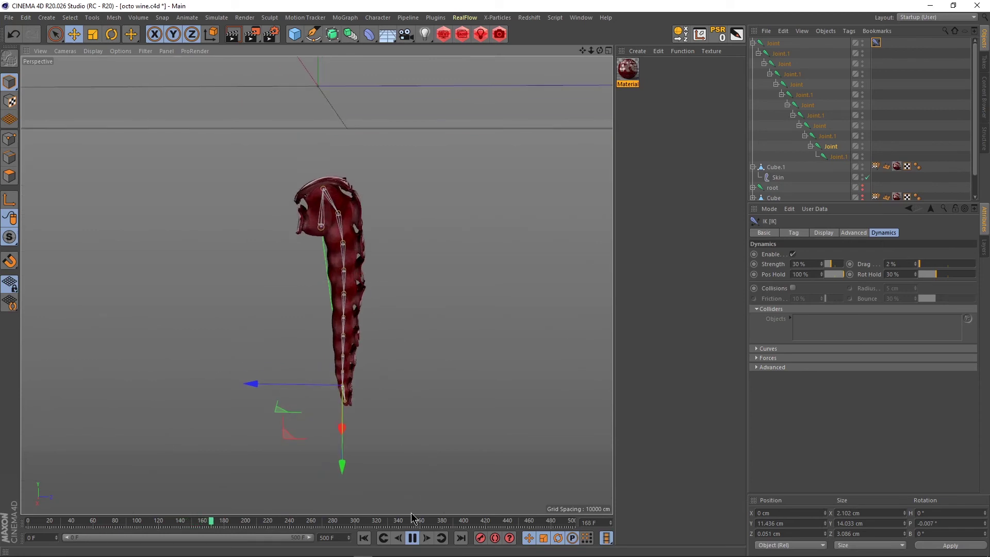
Rewind the animation, set the IK tag's dynamics Drag to 10%, and replay the tentacle motion
{"action": "left_click", "coordinate": [412, 538]}
{"action": "left_click", "coordinate": [364, 538]}
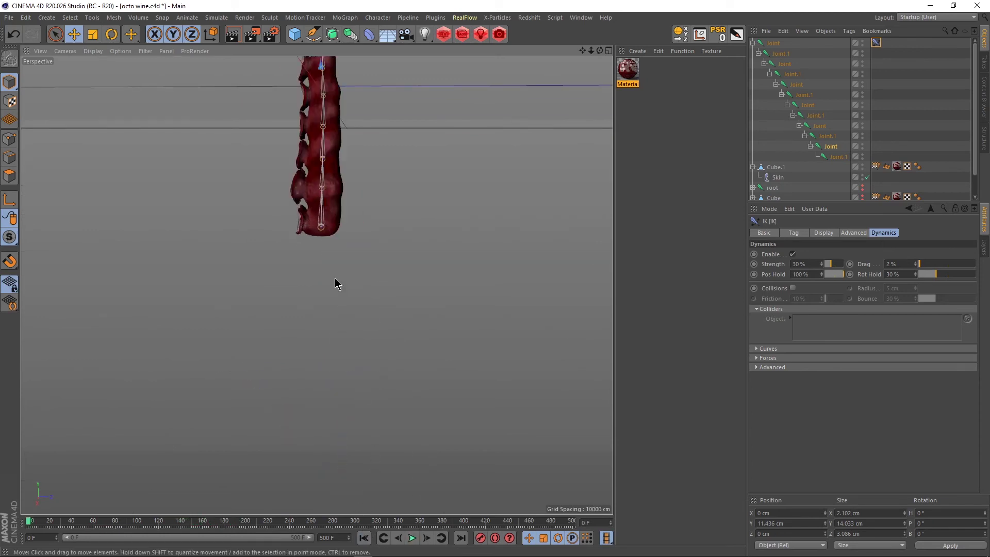
{"action": "left_click_drag", "start_coordinate": [336, 285], "coordinate": [349, 420], "text": "alt"}
{"action": "left_click_drag", "start_coordinate": [351, 330], "coordinate": [420, 321], "text": "alt"}
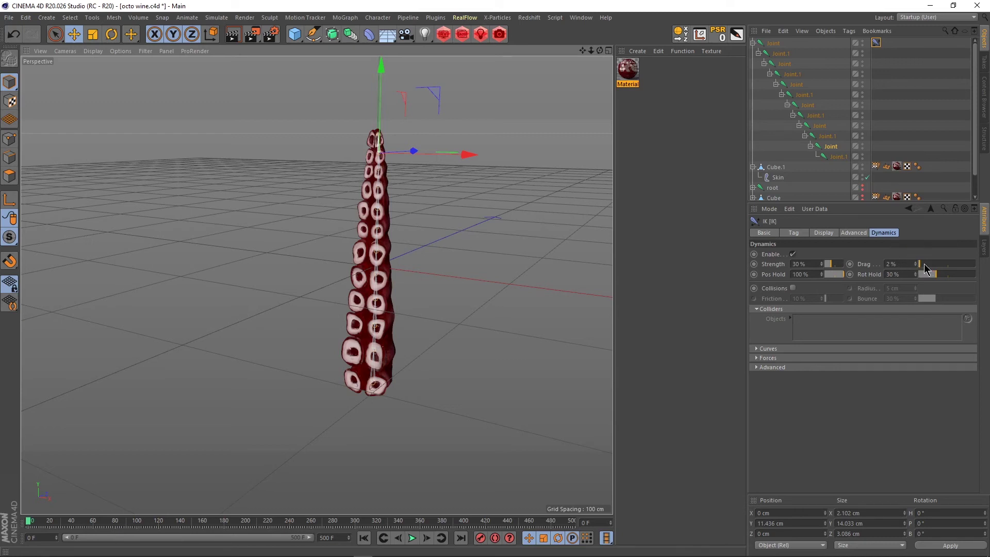
{"action": "left_click_drag", "start_coordinate": [920, 265], "coordinate": [924, 264]}
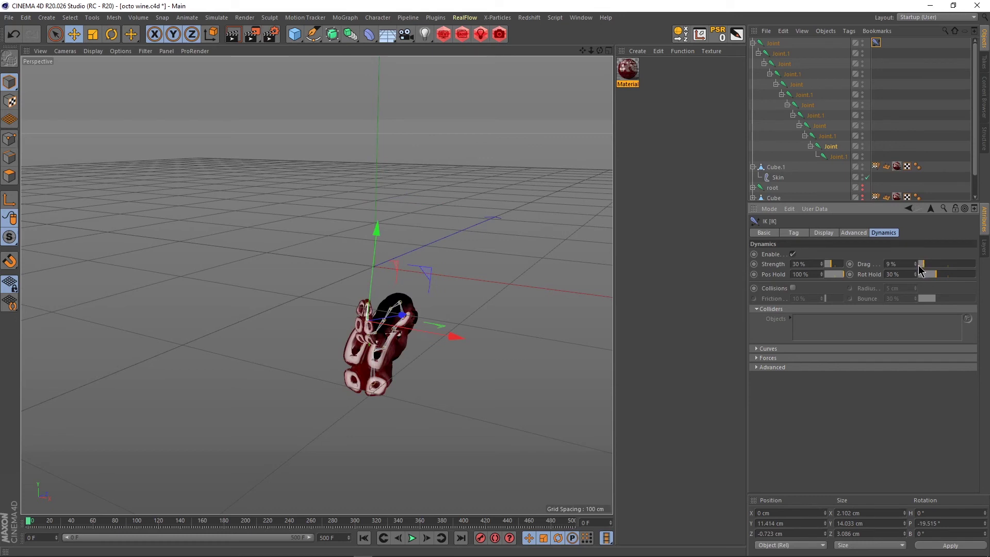
{"action": "left_click", "coordinate": [917, 267]}
{"action": "left_click", "coordinate": [412, 538]}
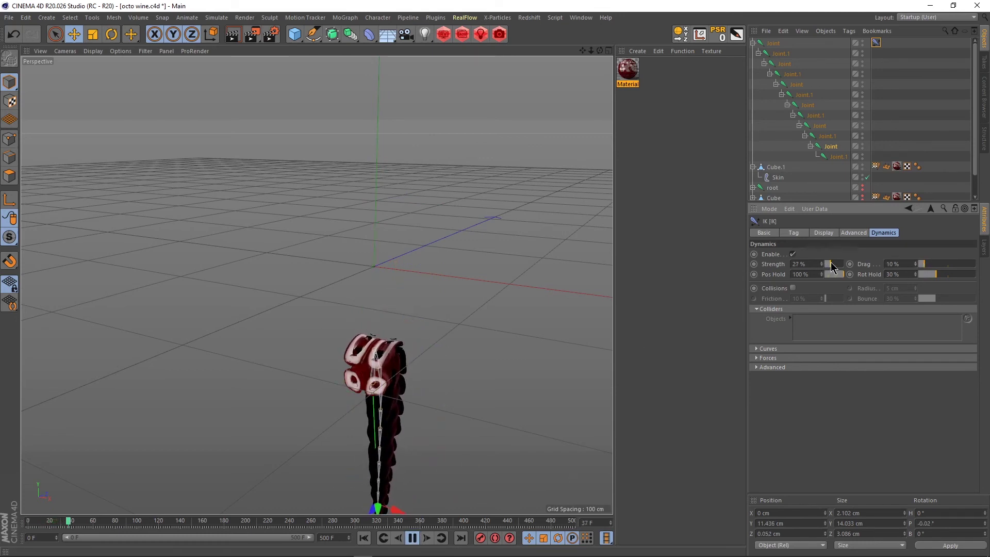
Tune the IK dynamics during playback to 55% Strength and 45% Rot Hold, and stop the playback
{"action": "left_click_drag", "start_coordinate": [831, 262], "coordinate": [840, 264]}
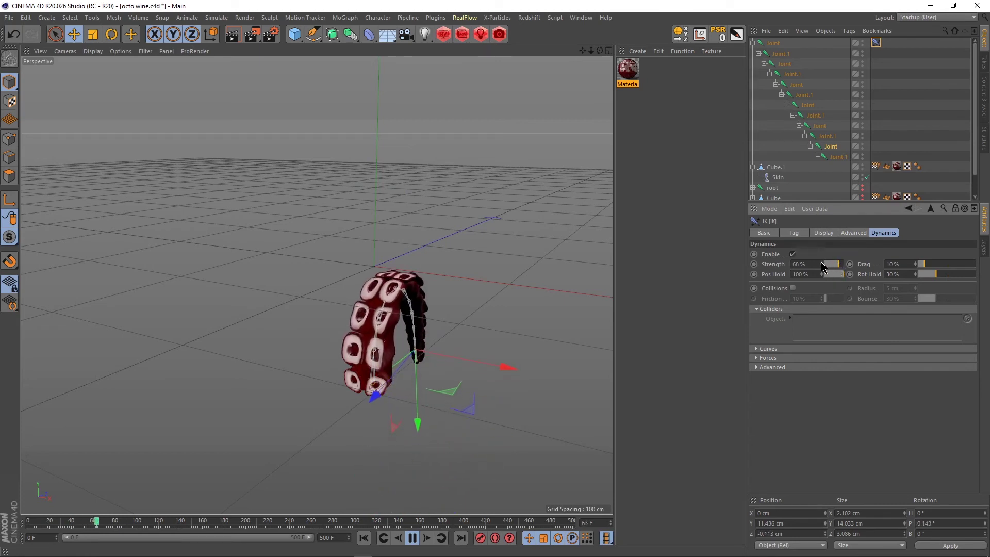
{"action": "left_click", "coordinate": [822, 262]}
{"action": "left_click", "coordinate": [821, 262]}
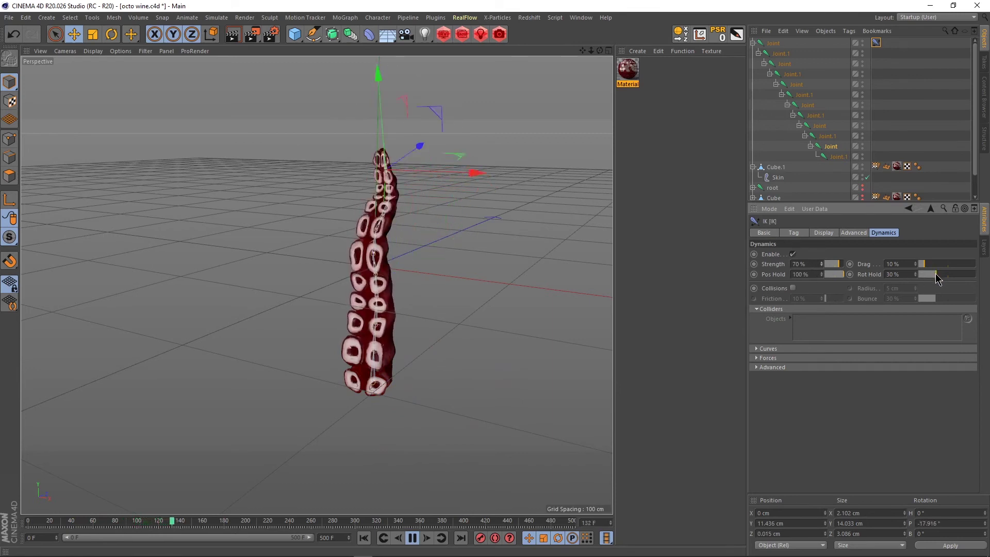
{"action": "left_click_drag", "start_coordinate": [936, 273], "coordinate": [947, 275]}
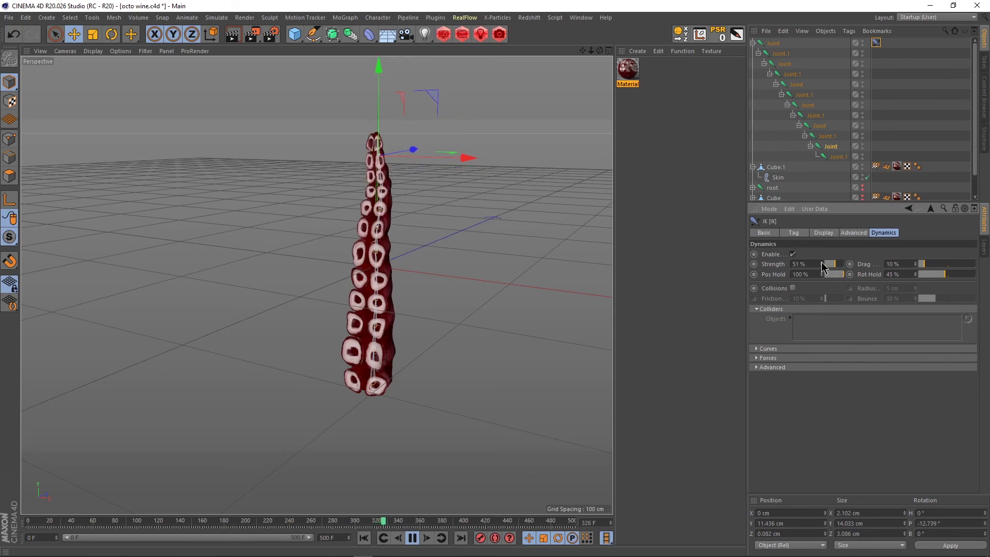
{"action": "left_click", "coordinate": [821, 262]}
{"action": "left_click", "coordinate": [822, 263]}
{"action": "left_click", "coordinate": [822, 262]}
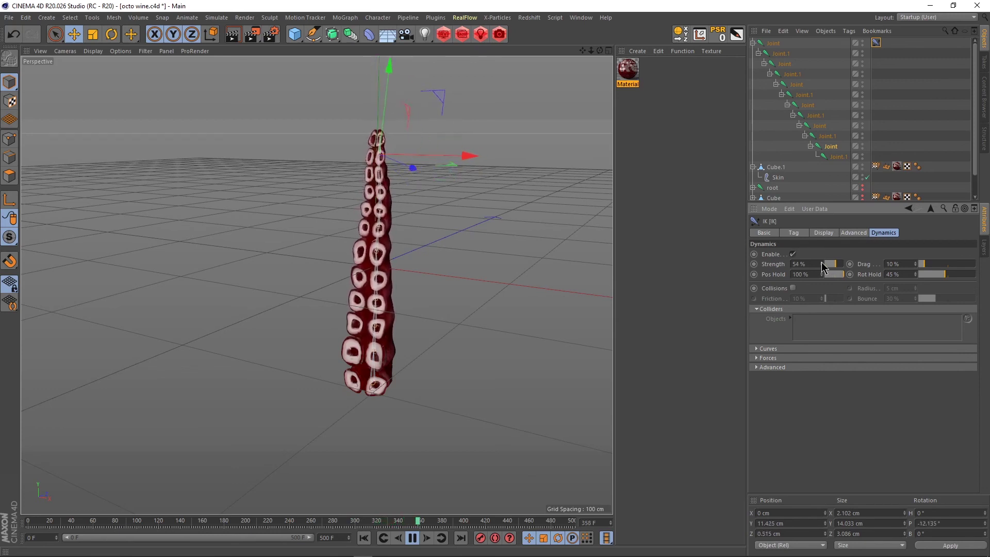
{"action": "left_click", "coordinate": [822, 263]}
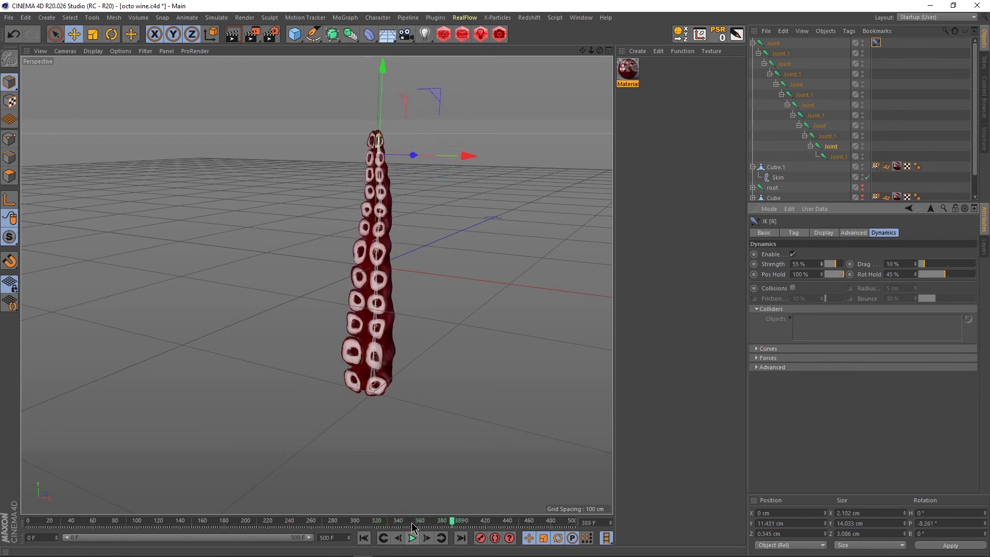
{"action": "left_click", "coordinate": [412, 538]}
Rotate the root joint to a bank of -30° and replay the animation from the first frame
{"action": "left_click", "coordinate": [774, 43]}
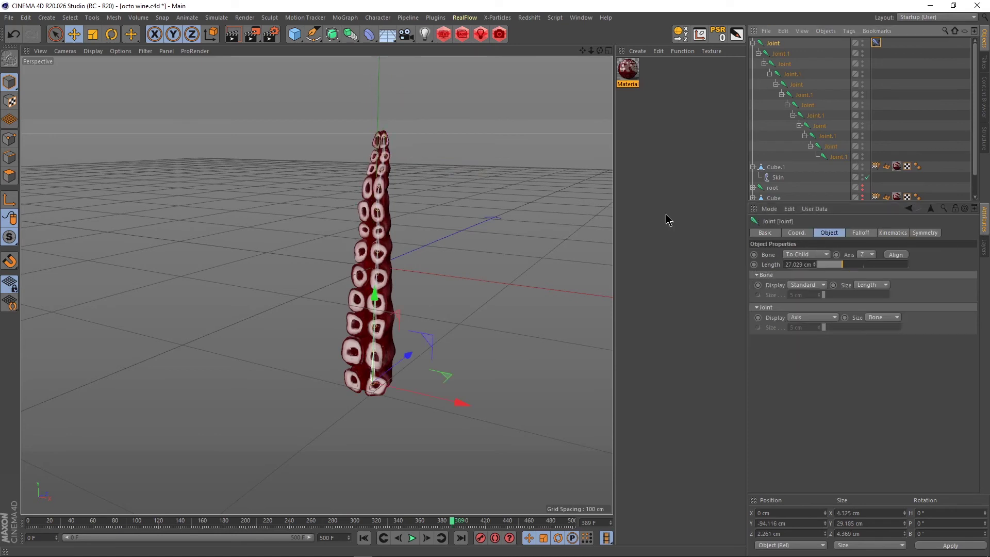
{"action": "key", "text": "r"}
{"action": "left_click_drag", "start_coordinate": [351, 432], "coordinate": [428, 531]}
{"action": "left_click", "coordinate": [364, 538]}
{"action": "left_click", "coordinate": [413, 538]}
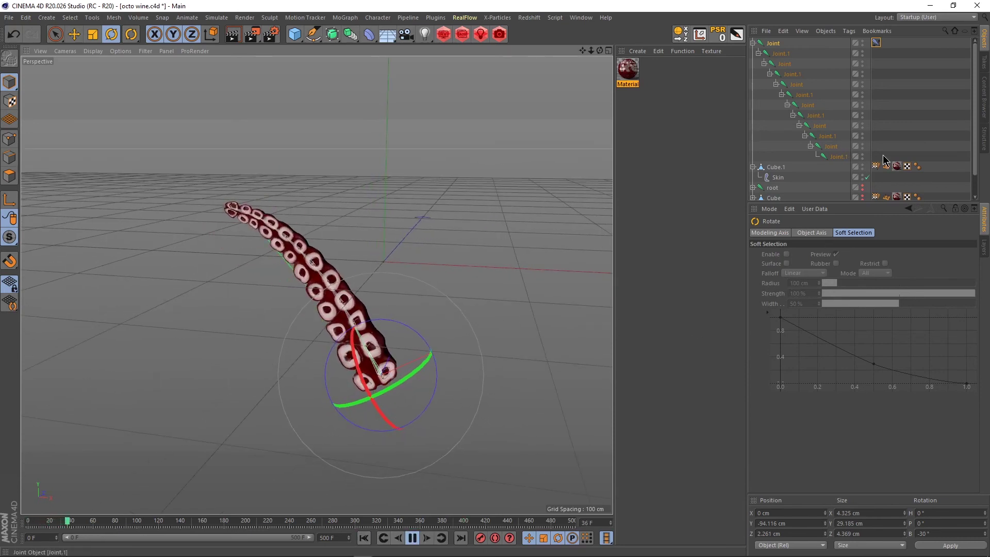
Set the root joint's IK dynamics to 37% Strength and 50% Rot Hold while the animation plays
{"action": "left_click", "coordinate": [877, 43]}
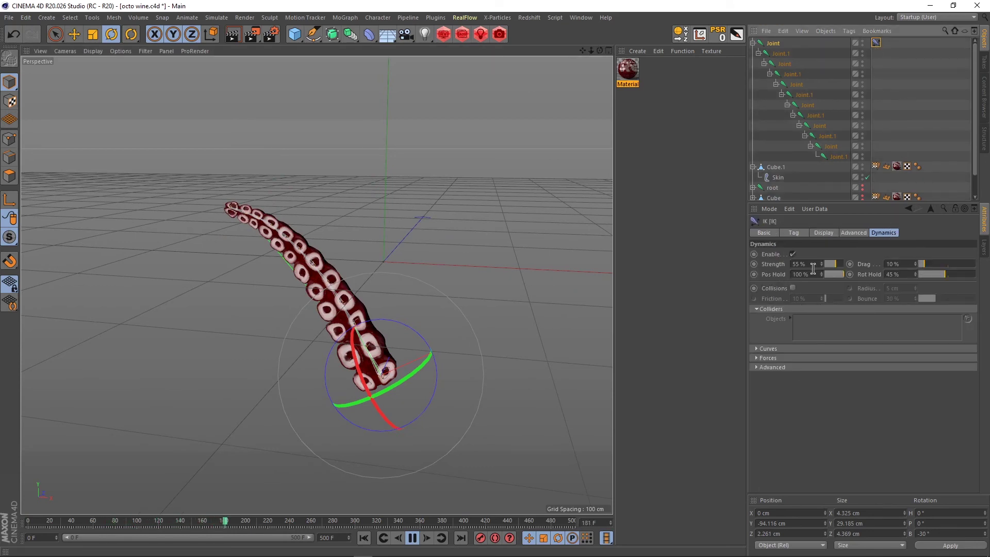
{"action": "left_click_drag", "start_coordinate": [821, 264], "coordinate": [821, 264]}
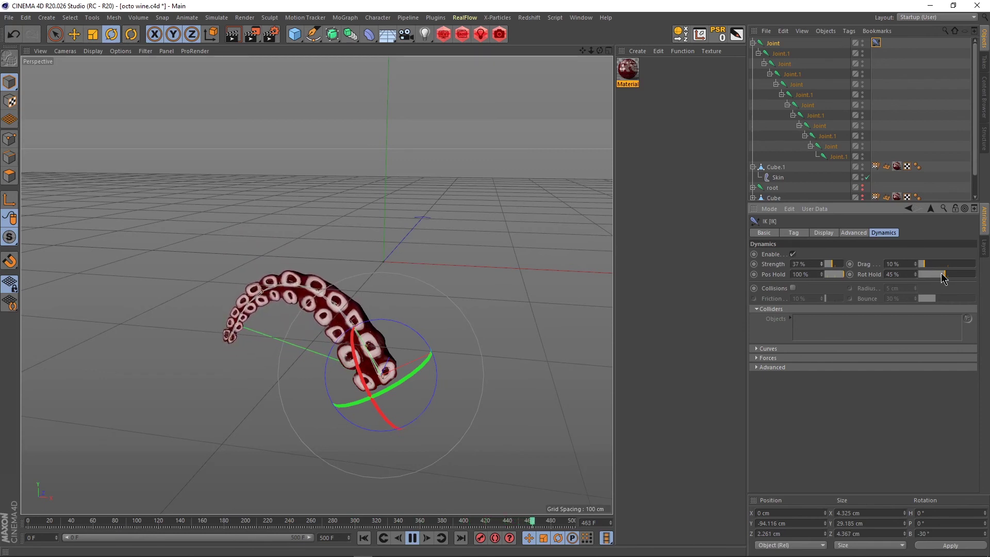
{"action": "left_click", "coordinate": [915, 273]}
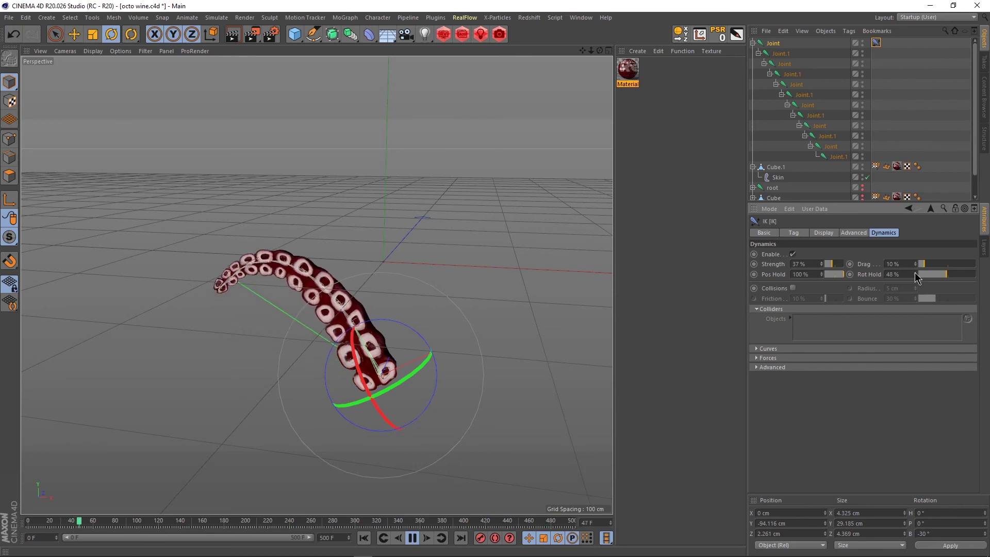
{"action": "left_click_drag", "start_coordinate": [915, 273], "coordinate": [916, 255]}
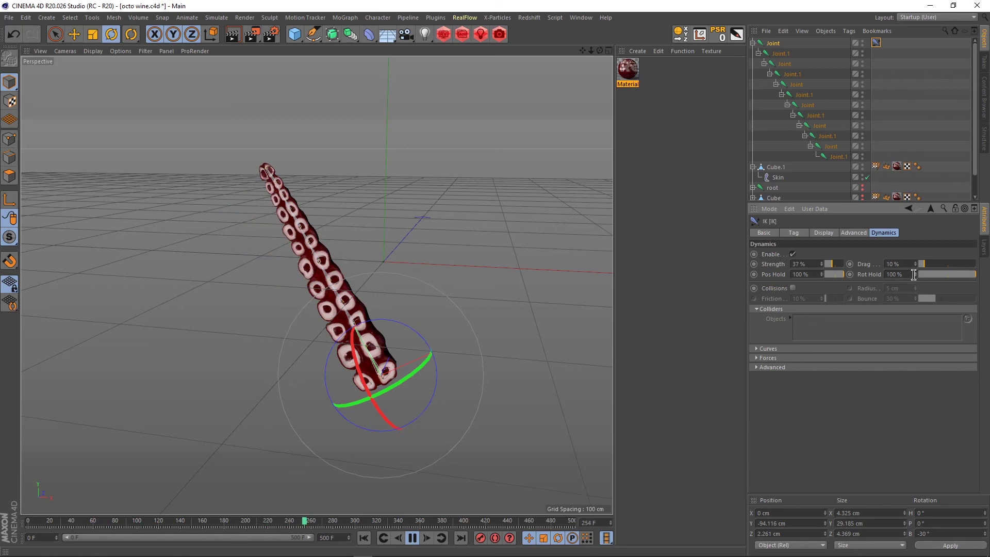
{"action": "left_click_drag", "start_coordinate": [917, 277], "coordinate": [917, 305]}
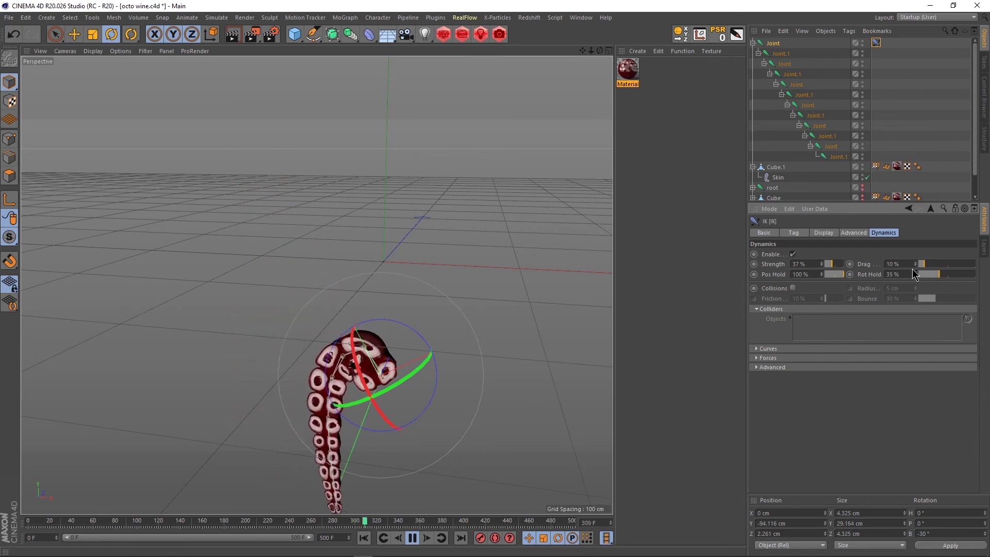
{"action": "left_click_drag", "start_coordinate": [914, 276], "coordinate": [919, 280]}
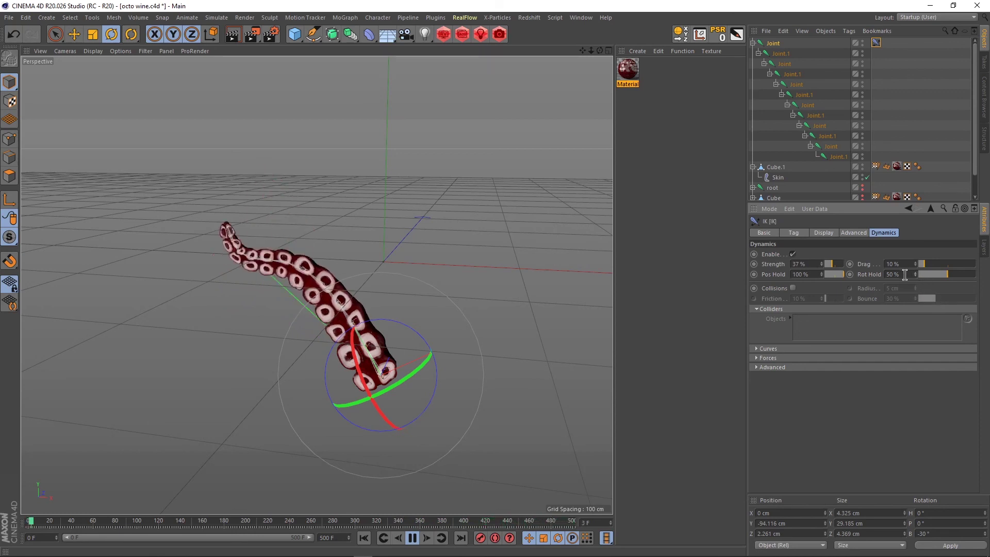
Select the root joint for rotation while the animation plays
{"action": "left_click", "coordinate": [779, 45]}
{"action": "key", "text": "r"}
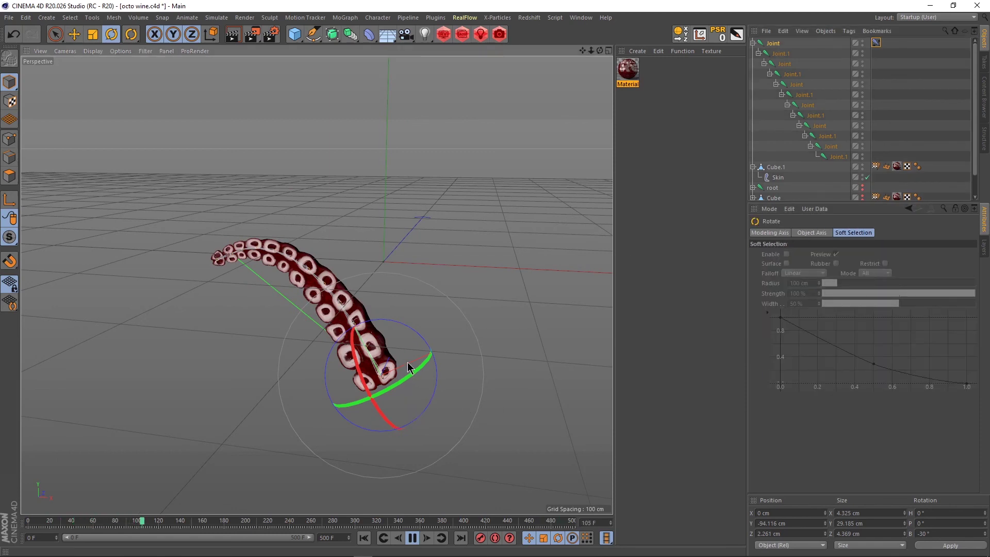